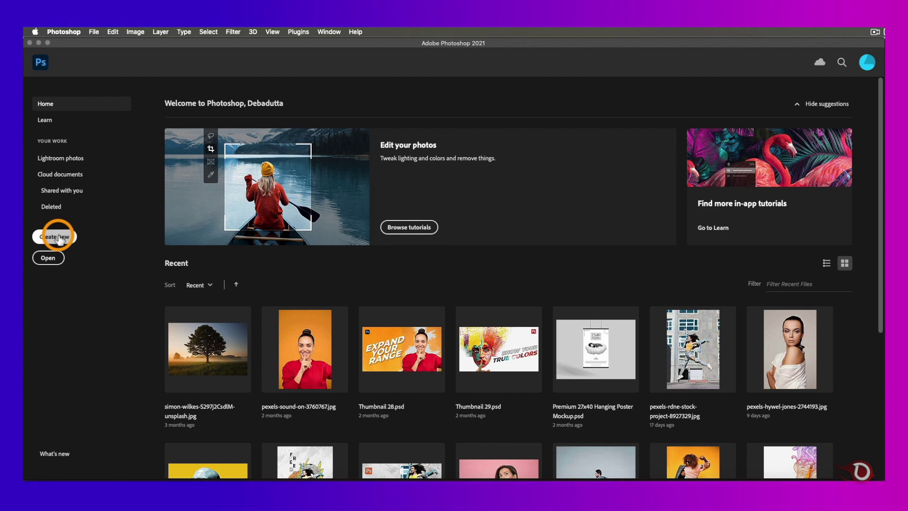
- Start a new 2480 × 3543 px document to hold the bald man's portrait
{"action": "left_click", "coordinate": [59, 239]}
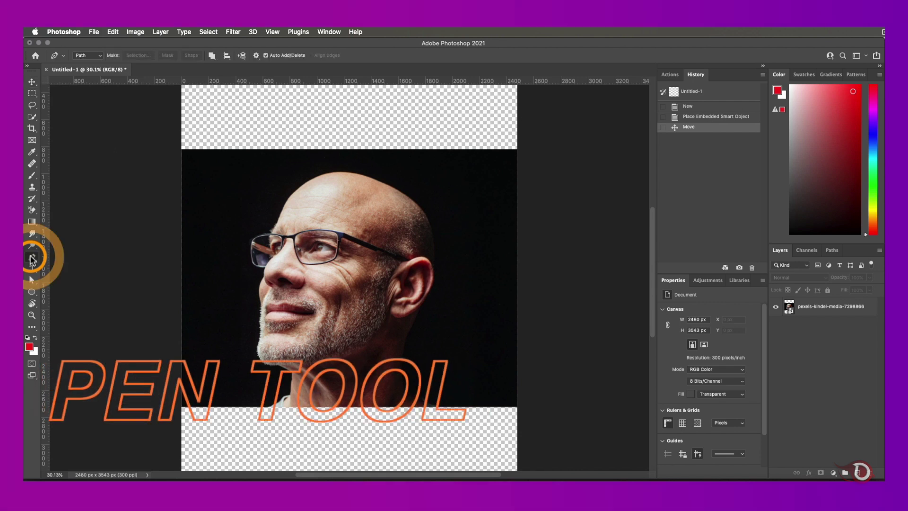
- Trace a Pen path from the man's forehead over the crown to behind the ear
{"action": "scroll", "coordinate": [308, 283], "scroll_direction": "up", "scroll_amount": 2}
{"action": "scroll", "coordinate": [308, 282], "scroll_direction": "up", "scroll_amount": 1}
{"action": "scroll", "coordinate": [304, 274], "scroll_direction": "up", "scroll_amount": 2}
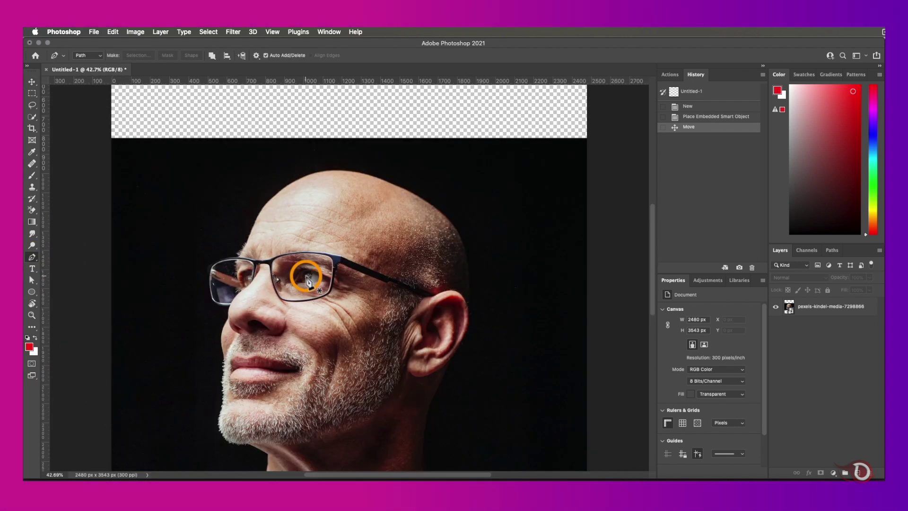
{"action": "left_click", "coordinate": [259, 213]}
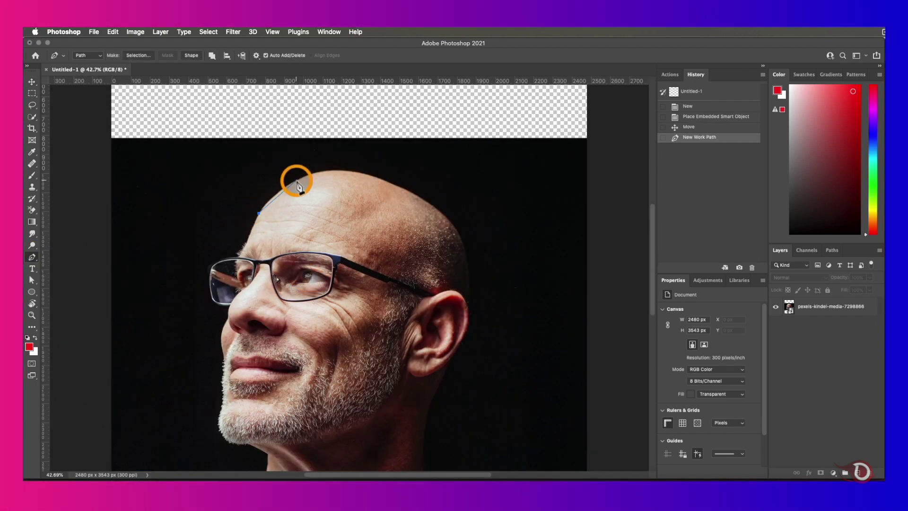
{"action": "left_click", "coordinate": [316, 173]}
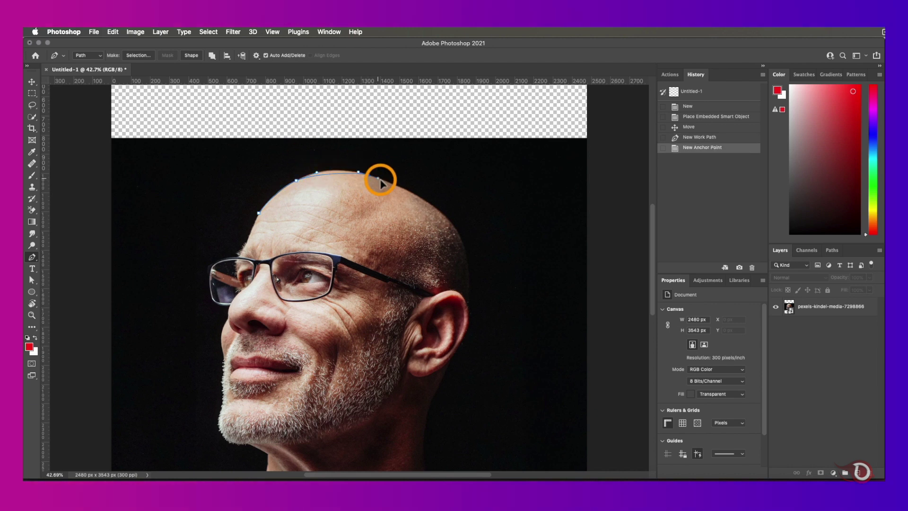
{"action": "left_click", "coordinate": [403, 185]}
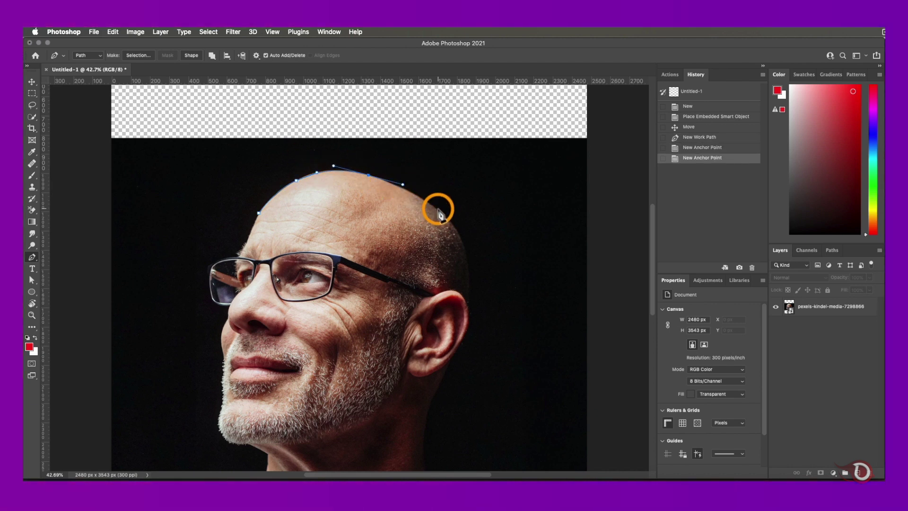
{"action": "left_click", "coordinate": [454, 219]}
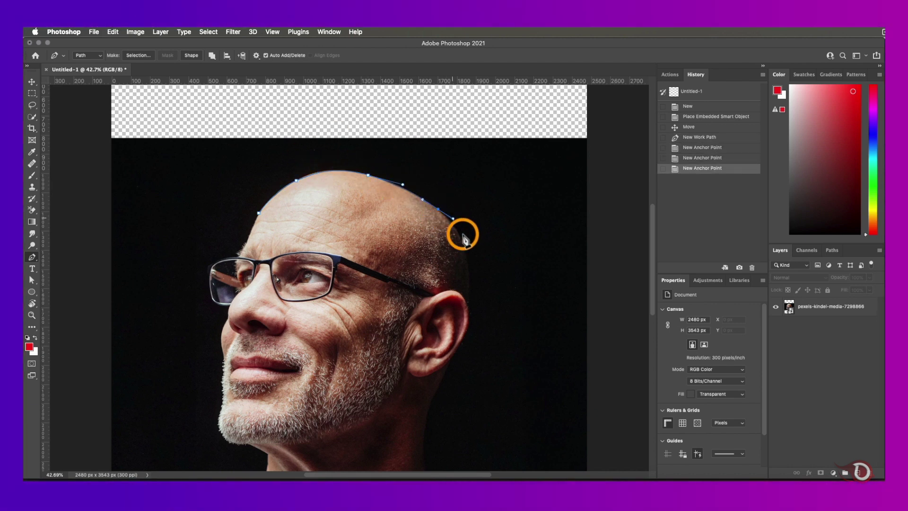
{"action": "left_click", "coordinate": [466, 285]}
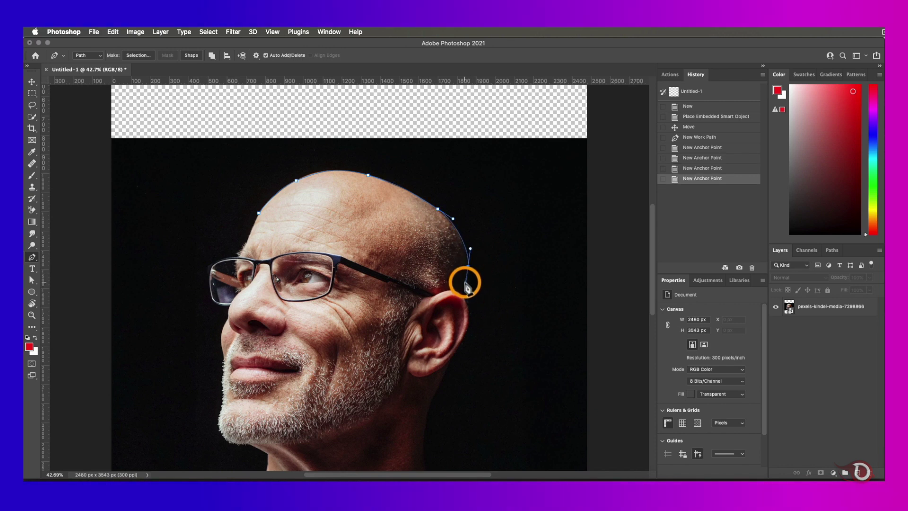
- Rename the cut-out head layer to 'Subject'
{"action": "key", "text": "super+minus"}
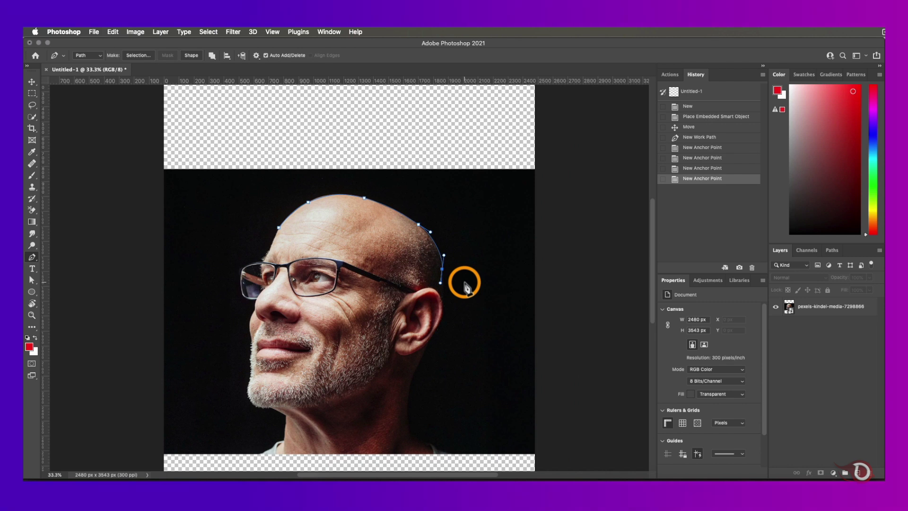
{"action": "scroll", "coordinate": [466, 285], "scroll_direction": "up", "scroll_amount": 1}
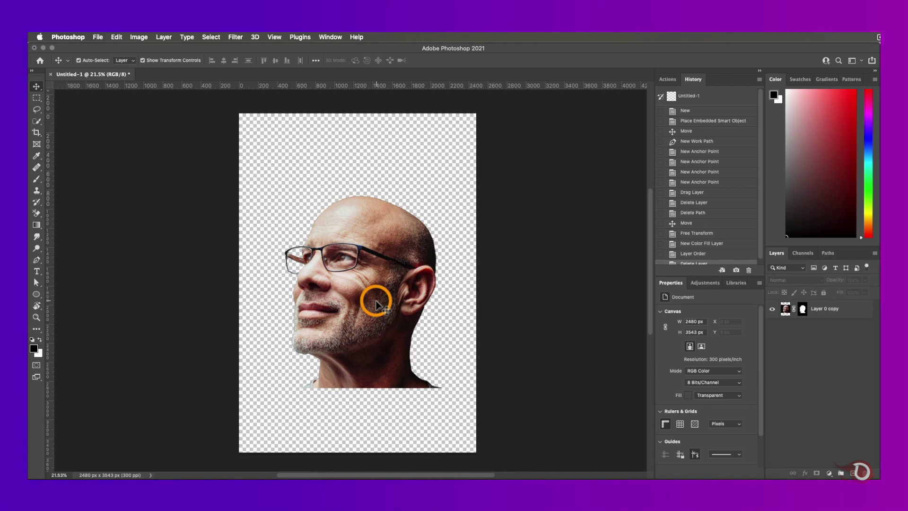
{"action": "left_click", "coordinate": [828, 312]}
{"action": "double_click", "coordinate": [828, 309]}
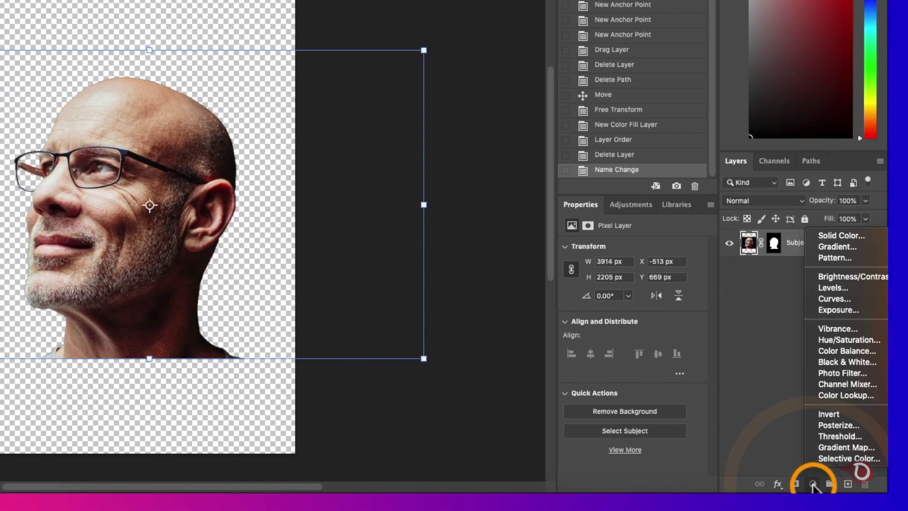
- Desaturate the portrait with Hue/Saturation at -100 and add a Levels adjustment
{"action": "left_click", "coordinate": [835, 338]}
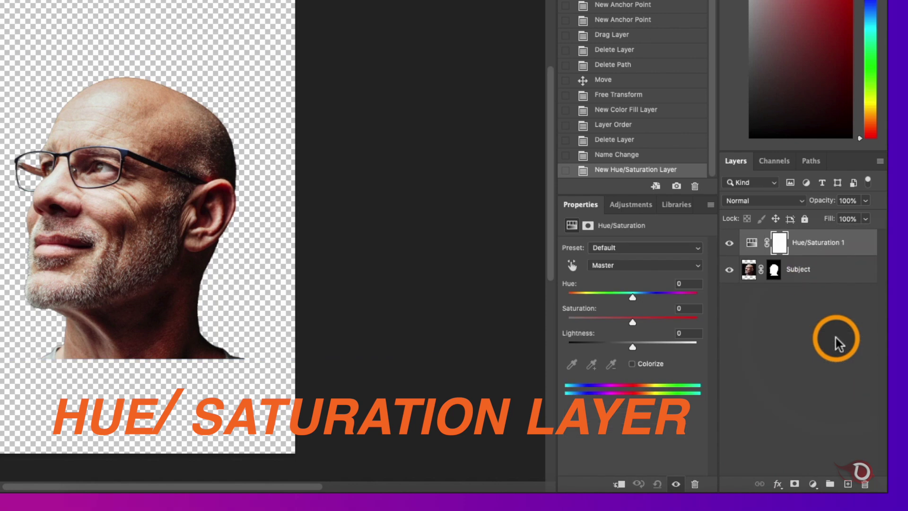
{"action": "left_click_drag", "start_coordinate": [632, 322], "coordinate": [558, 326]}
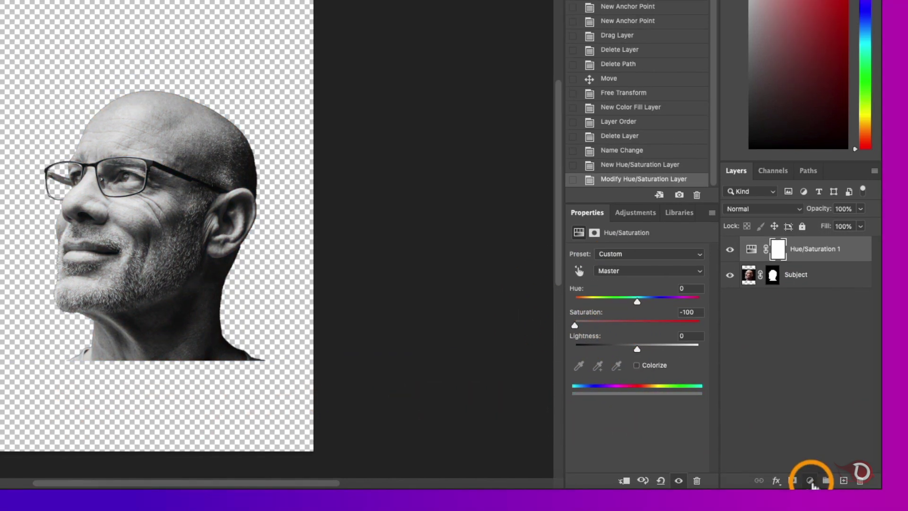
{"action": "left_click", "coordinate": [813, 484]}
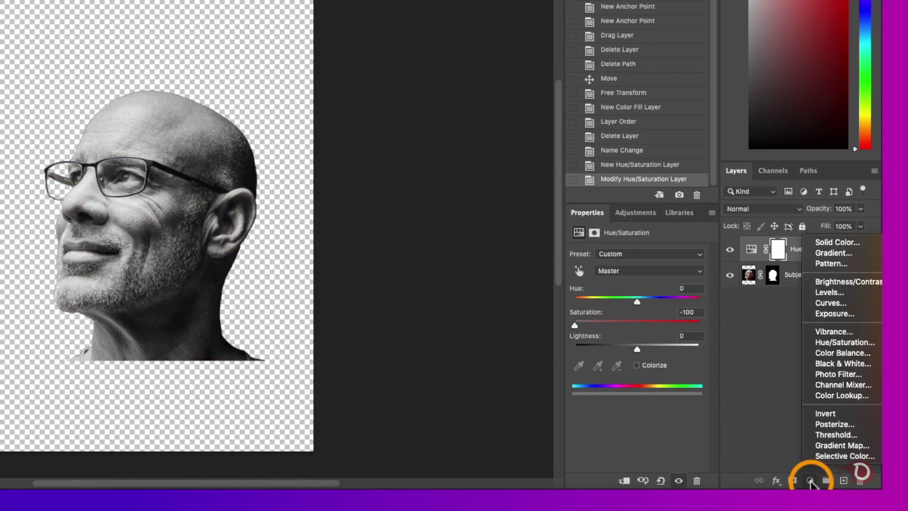
{"action": "left_click", "coordinate": [826, 292]}
{"action": "left_click_drag", "start_coordinate": [701, 346], "coordinate": [696, 346]}
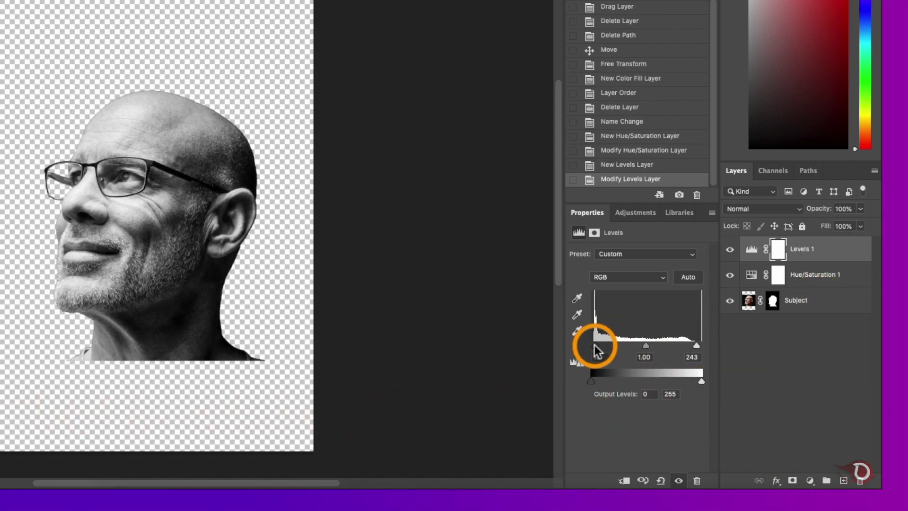
{"action": "left_click_drag", "start_coordinate": [698, 348], "coordinate": [708, 347]}
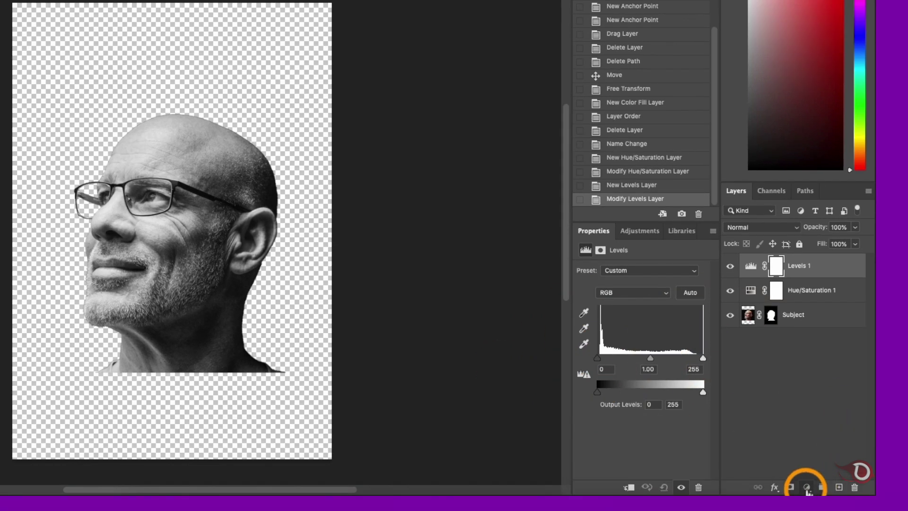
- Add a Posterize adjustment layer set to 6 levels
{"action": "left_click", "coordinate": [807, 488]}
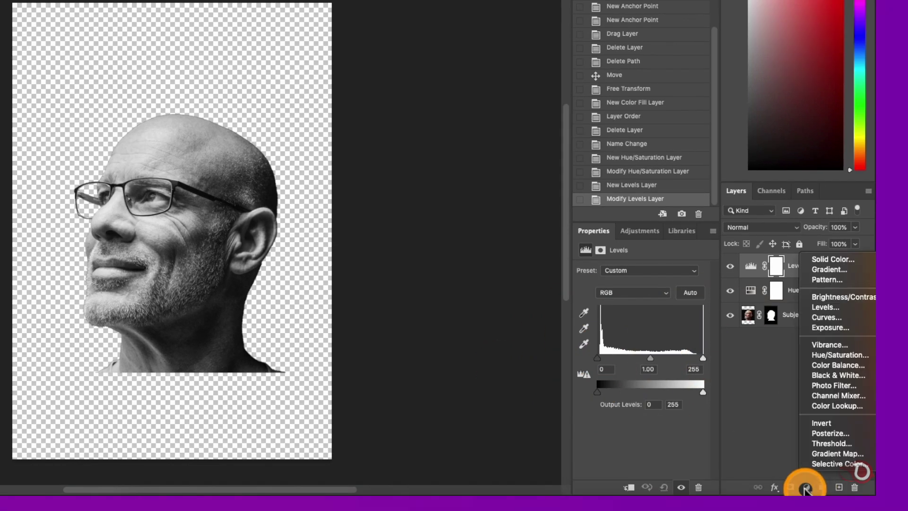
{"action": "left_click", "coordinate": [816, 434]}
{"action": "scroll", "coordinate": [175, 205], "scroll_direction": "up", "scroll_amount": 5}
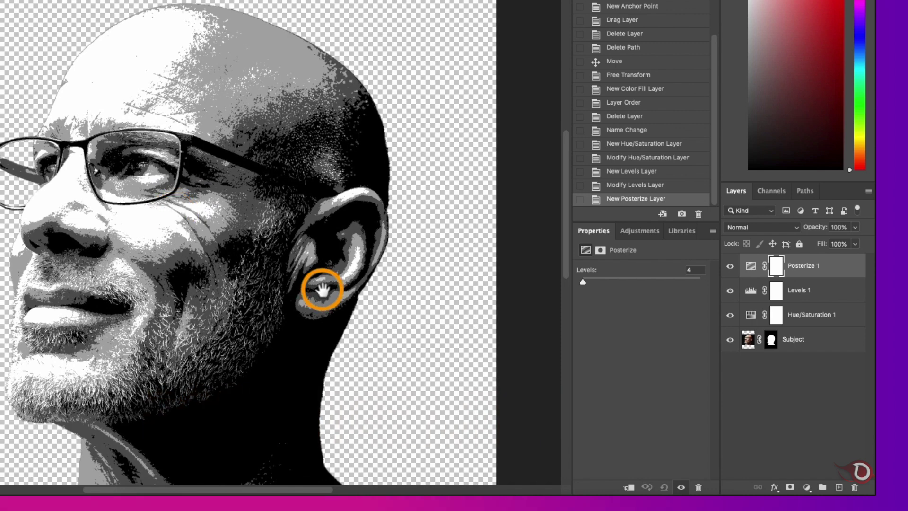
{"action": "scroll", "coordinate": [323, 289], "scroll_direction": "down", "scroll_amount": 2}
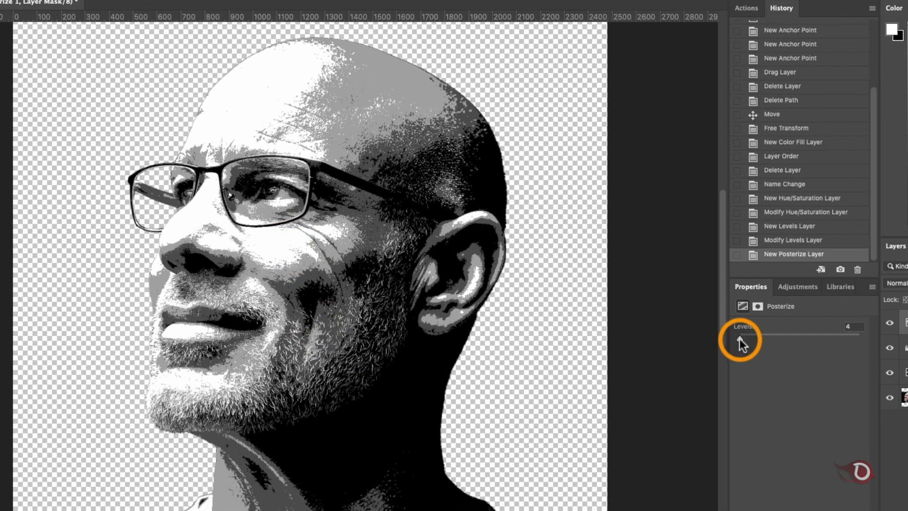
{"action": "mouse_move", "coordinate": [739, 339]}
{"action": "left_mouse_down"}
{"action": "mouse_move", "coordinate": [873, 336]}
{"action": "mouse_move", "coordinate": [737, 337]}
{"action": "left_mouse_up"}
{"action": "scroll", "coordinate": [415, 365], "scroll_direction": "up", "scroll_amount": 5}
{"action": "scroll", "coordinate": [709, 402], "scroll_direction": "down", "scroll_amount": 2}
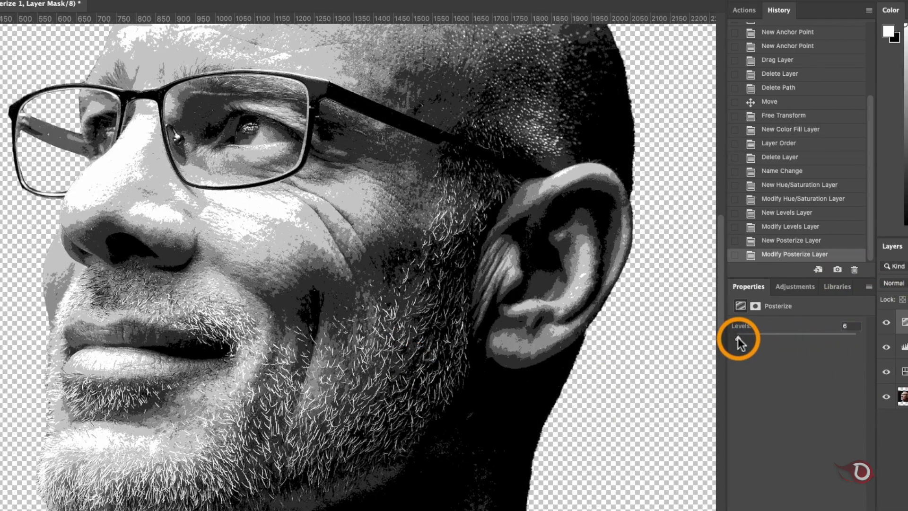
{"action": "scroll", "coordinate": [334, 346], "scroll_direction": "down", "scroll_amount": 5}
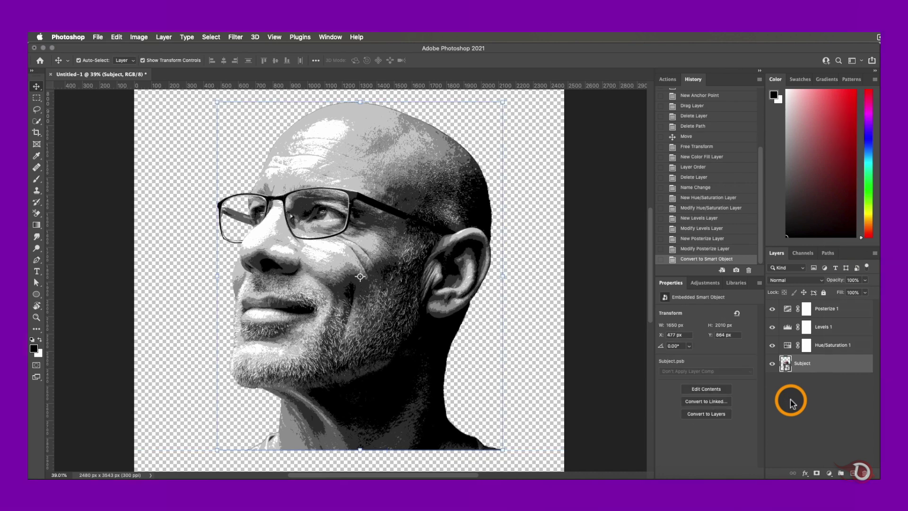
- Apply Oil Paint to the Subject layer with Stylization 5.1 and Cleanliness about 4
{"action": "scroll", "coordinate": [432, 334], "scroll_direction": "up", "scroll_amount": 3}
{"action": "scroll", "coordinate": [432, 334], "scroll_direction": "down", "scroll_amount": 3}
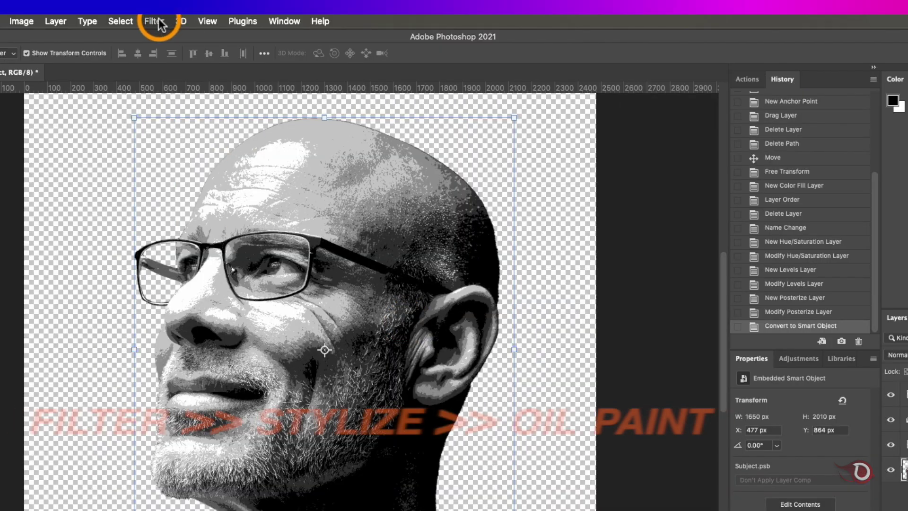
{"action": "left_click", "coordinate": [238, 37]}
{"action": "mouse_move", "coordinate": [183, 266]}
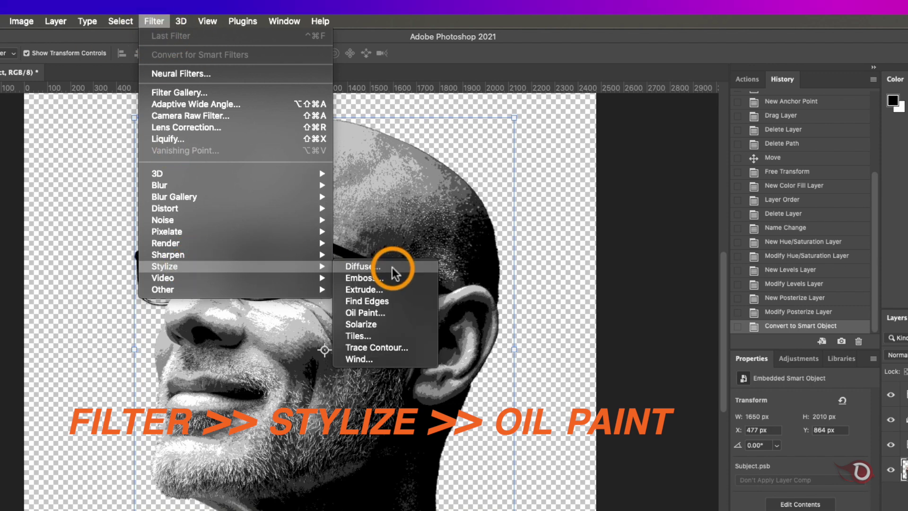
{"action": "left_click", "coordinate": [364, 313]}
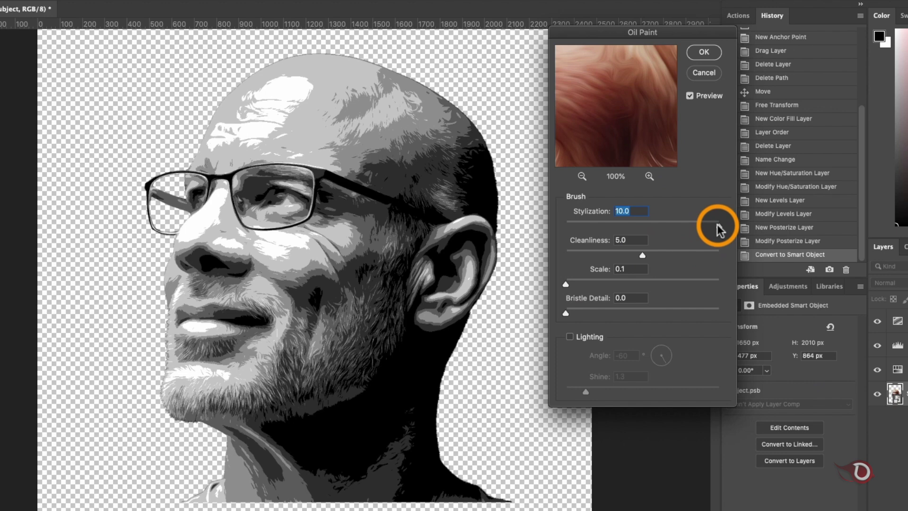
{"action": "mouse_move", "coordinate": [717, 226]}
{"action": "left_mouse_down"}
{"action": "mouse_move", "coordinate": [647, 225]}
{"action": "mouse_move", "coordinate": [594, 253]}
{"action": "mouse_move", "coordinate": [637, 227]}
{"action": "left_mouse_up"}
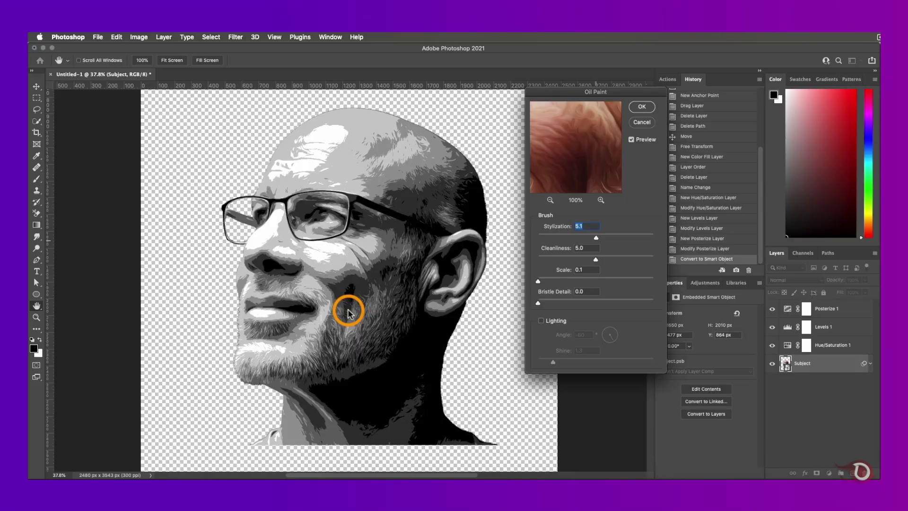
{"action": "left_click_drag", "start_coordinate": [595, 258], "coordinate": [561, 259]}
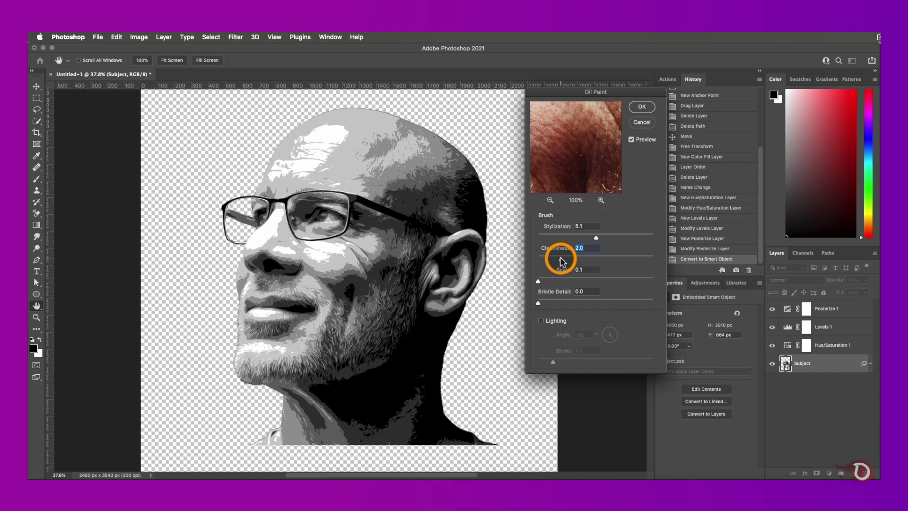
{"action": "left_click", "coordinate": [589, 258]}
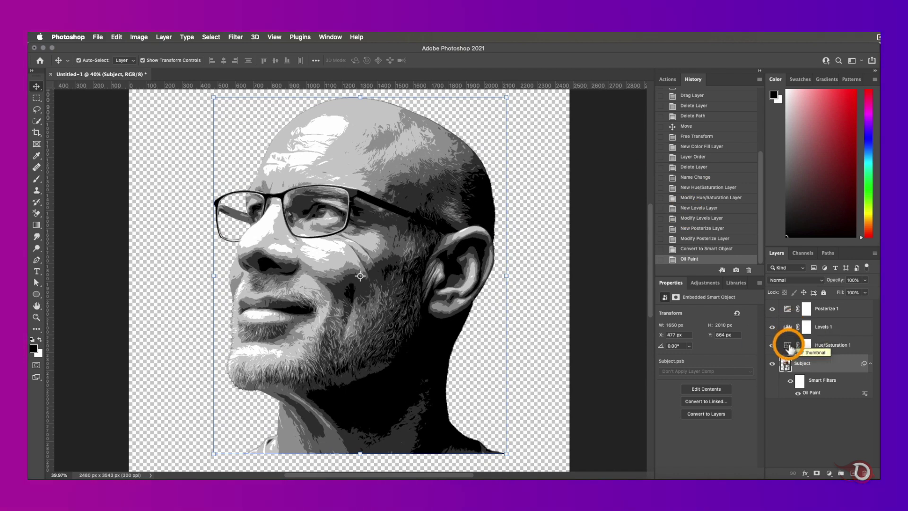
- Test Hue/Saturation 1, then reset Hue to 0 and return saturation to -100
{"action": "left_click", "coordinate": [787, 346]}
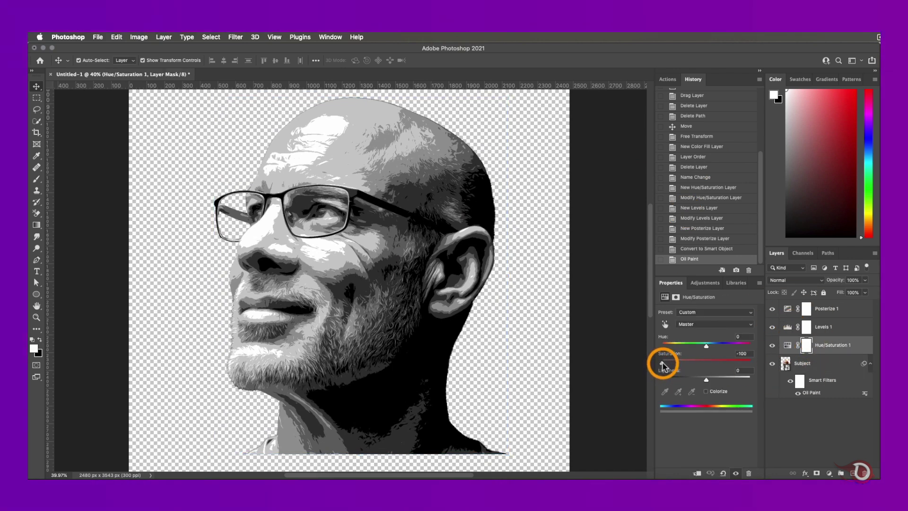
{"action": "left_click_drag", "start_coordinate": [662, 364], "coordinate": [707, 347]}
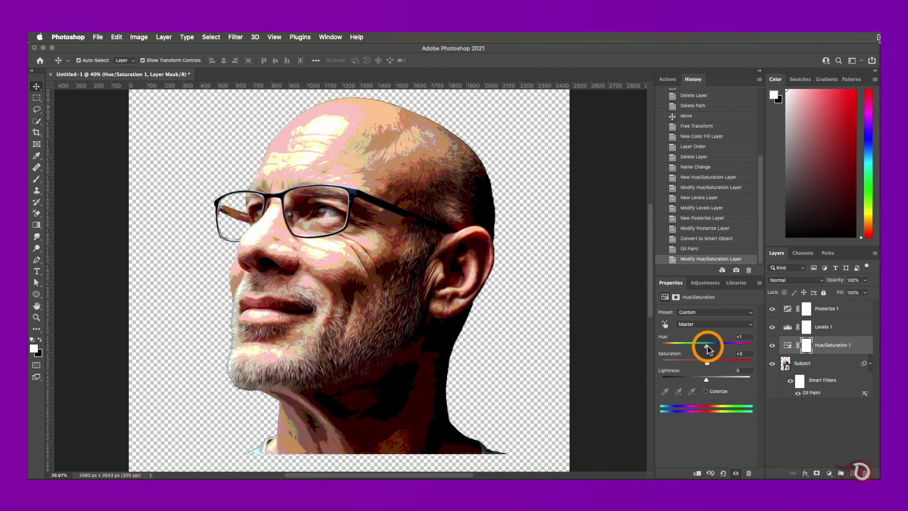
{"action": "double_click", "coordinate": [748, 336]}
{"action": "type", "text": "0"}
{"action": "key", "text": "Return"}
{"action": "left_click_drag", "start_coordinate": [707, 363], "coordinate": [659, 362]}
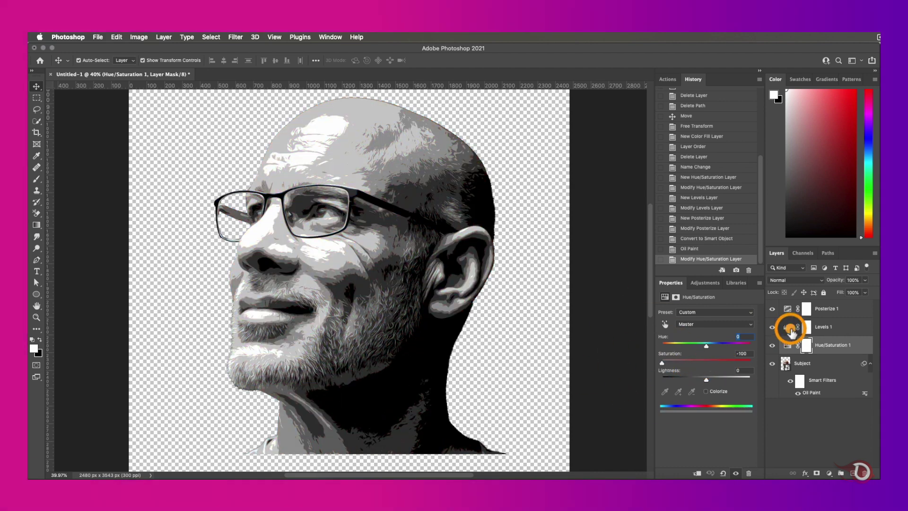
- Lower the Levels 1 white input to about 245
{"action": "left_click", "coordinate": [787, 326]}
{"action": "left_click_drag", "start_coordinate": [752, 377], "coordinate": [750, 377]}
{"action": "left_click_drag", "start_coordinate": [673, 377], "coordinate": [750, 379]}
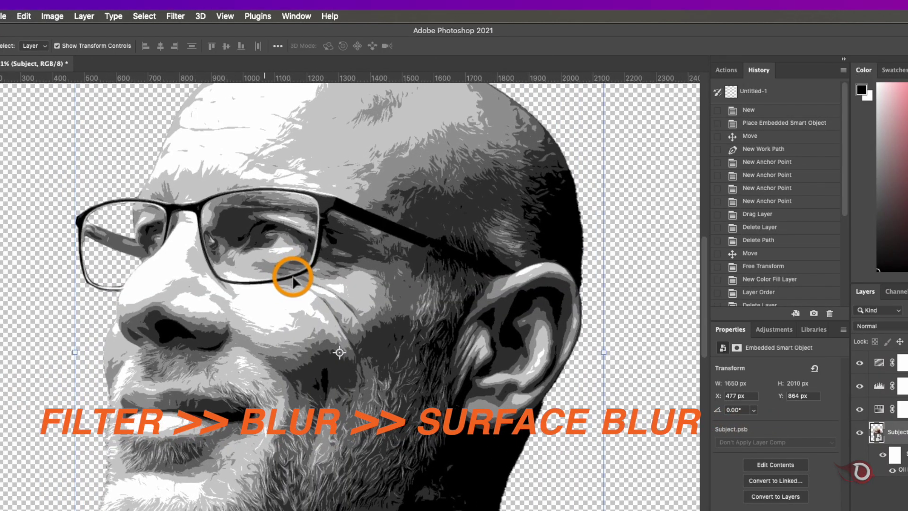
- Apply a Surface Blur with Radius 76 and Threshold 19 to the portrait
{"action": "left_click", "coordinate": [176, 15]}
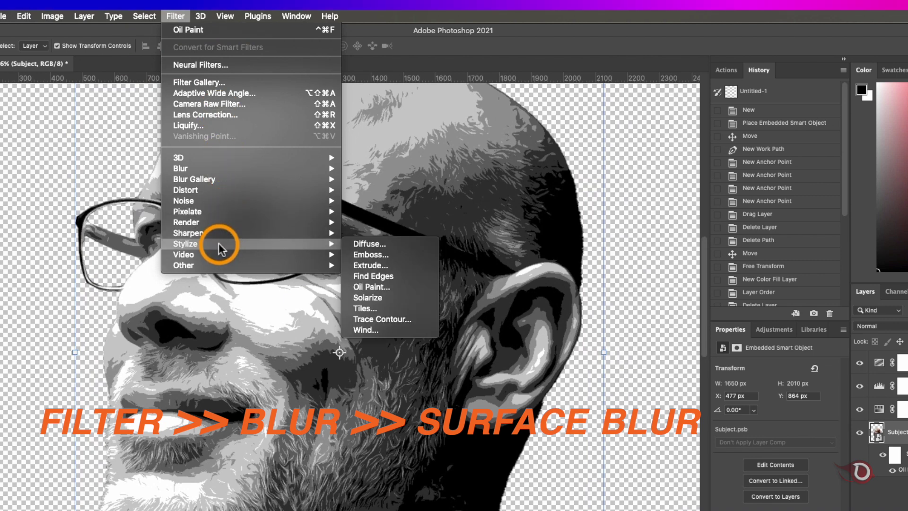
{"action": "mouse_move", "coordinate": [235, 171]}
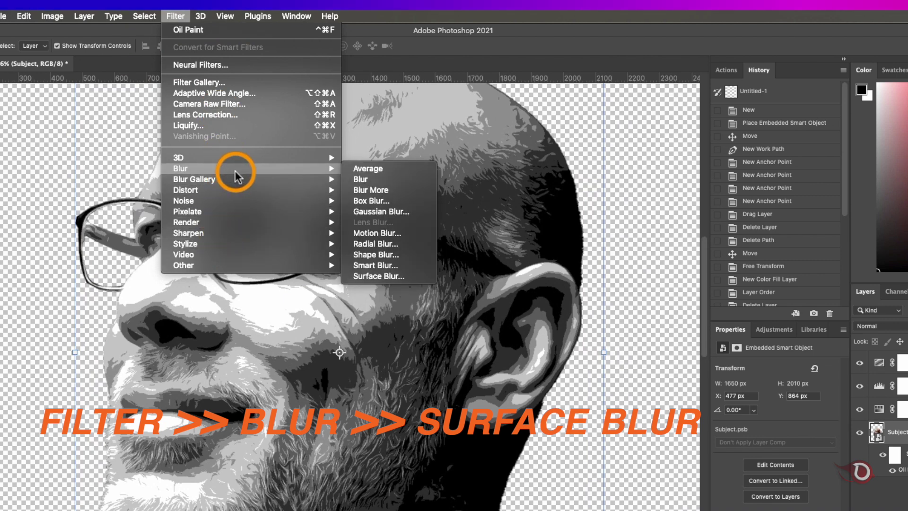
{"action": "left_click", "coordinate": [376, 276]}
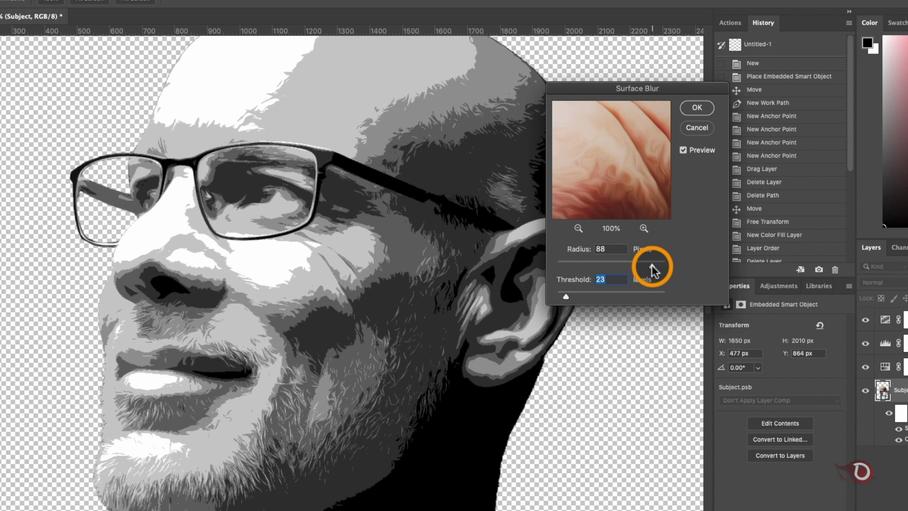
{"action": "left_click_drag", "start_coordinate": [654, 266], "coordinate": [598, 265]}
{"action": "left_click_drag", "start_coordinate": [566, 296], "coordinate": [557, 299]}
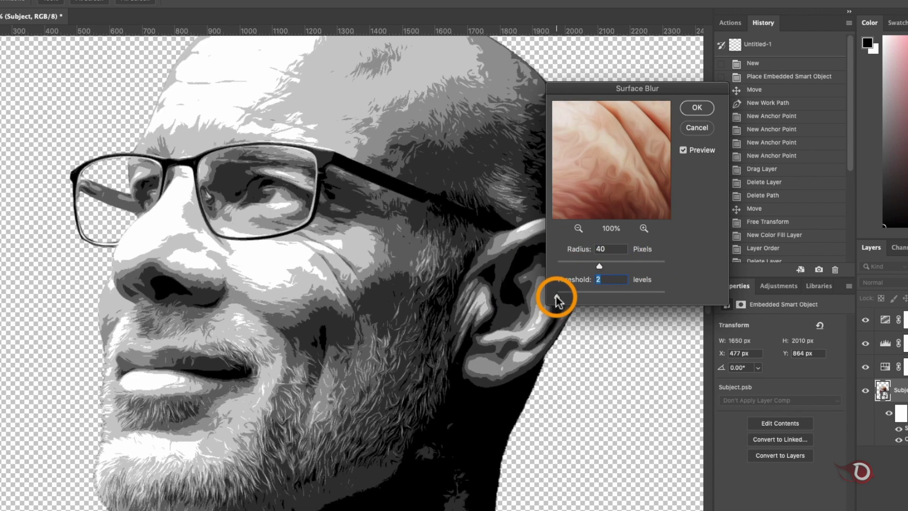
{"action": "left_click_drag", "start_coordinate": [600, 266], "coordinate": [627, 266]}
{"action": "mouse_move", "coordinate": [556, 297]}
{"action": "left_mouse_down"}
{"action": "mouse_move", "coordinate": [628, 297]}
{"action": "mouse_move", "coordinate": [564, 297]}
{"action": "left_mouse_up"}
{"action": "left_click", "coordinate": [422, 246]}
{"action": "left_click_drag", "start_coordinate": [627, 266], "coordinate": [638, 265]}
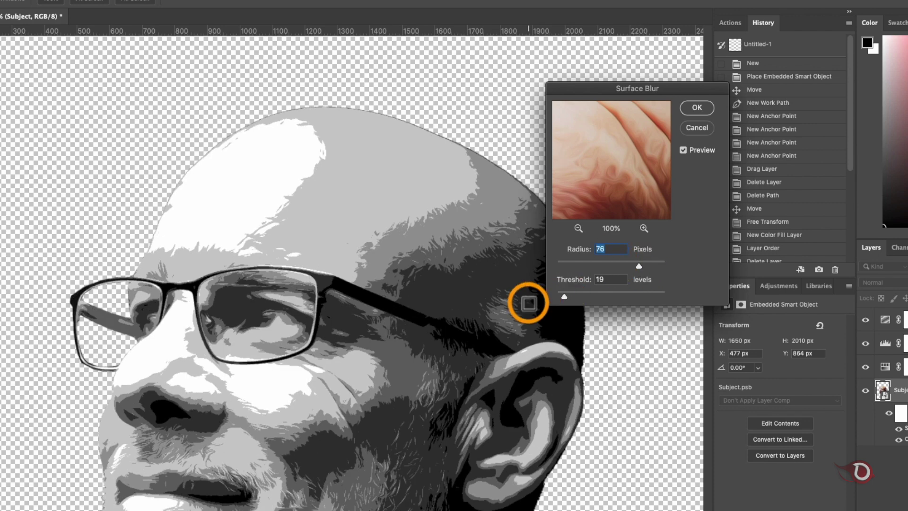
{"action": "left_click", "coordinate": [523, 304]}
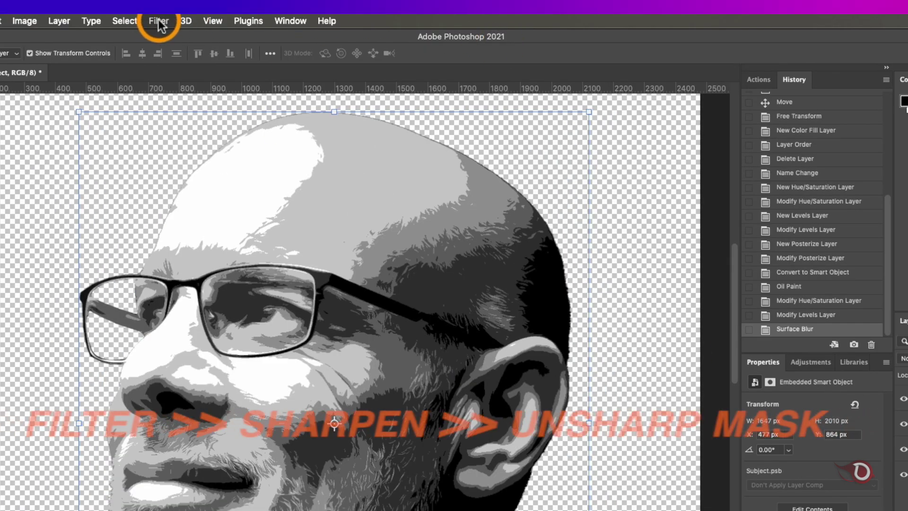
- Apply Unsharp Mask with Amount 57%, Radius 2.9 px and Threshold 0
{"action": "left_click", "coordinate": [160, 21]}
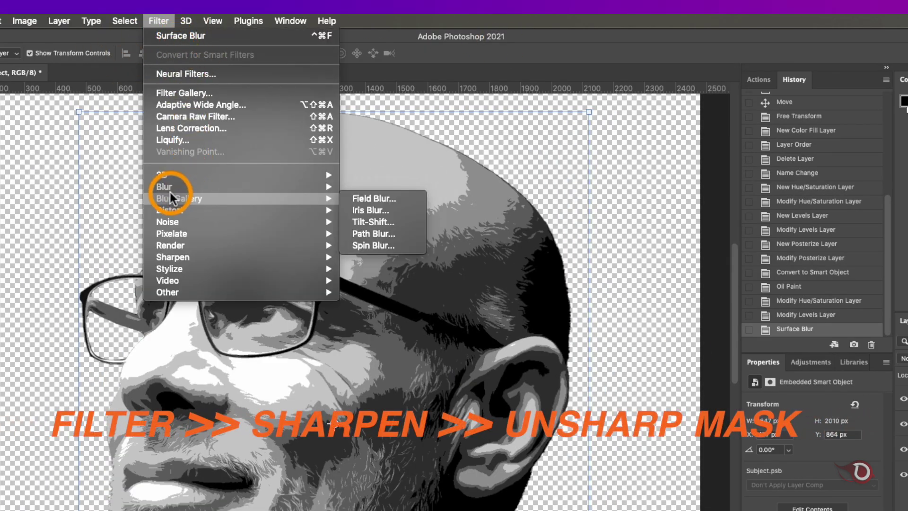
{"action": "mouse_move", "coordinate": [169, 269]}
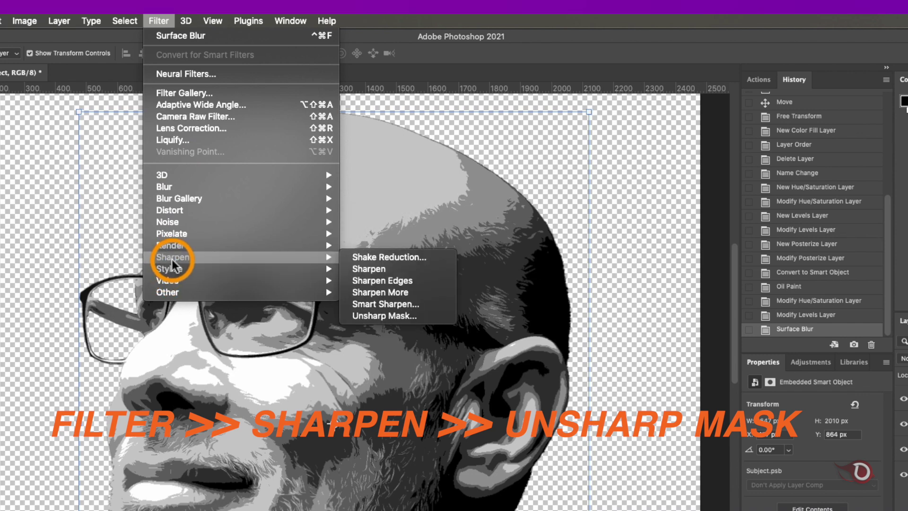
{"action": "left_click", "coordinate": [384, 316]}
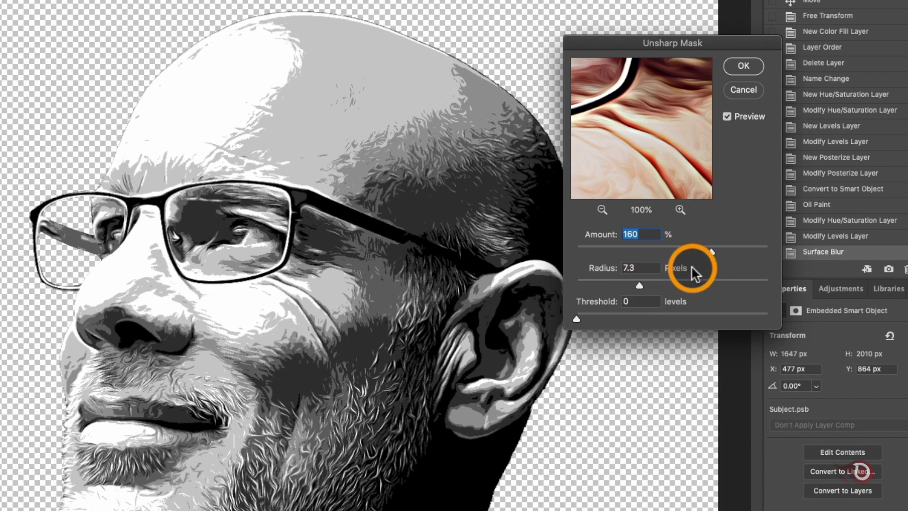
{"action": "left_click_drag", "start_coordinate": [638, 285], "coordinate": [594, 284]}
{"action": "mouse_move", "coordinate": [637, 251]}
{"action": "left_mouse_down"}
{"action": "mouse_move", "coordinate": [609, 252]}
{"action": "mouse_move", "coordinate": [631, 251]}
{"action": "left_mouse_up"}
{"action": "mouse_move", "coordinate": [594, 285]}
{"action": "left_mouse_down"}
{"action": "mouse_move", "coordinate": [614, 284]}
{"action": "mouse_move", "coordinate": [605, 282]}
{"action": "left_mouse_up"}
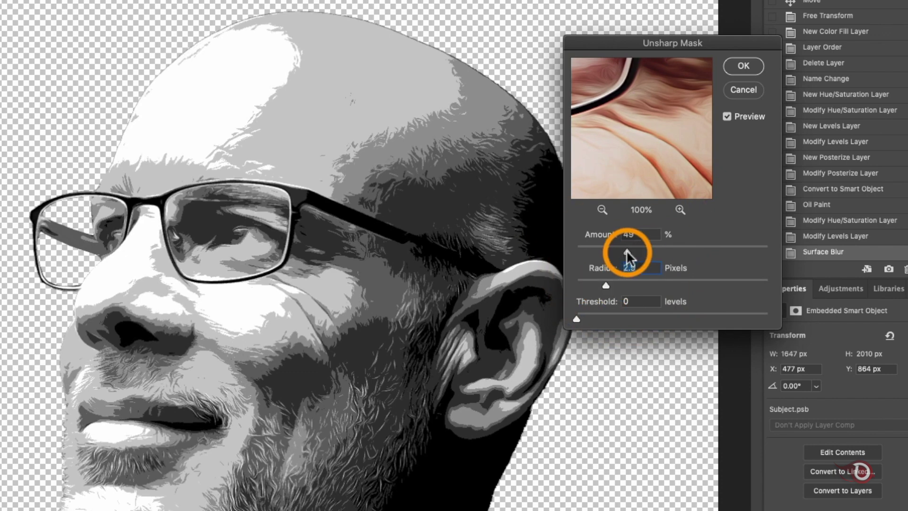
{"action": "left_click_drag", "start_coordinate": [626, 250], "coordinate": [634, 252]}
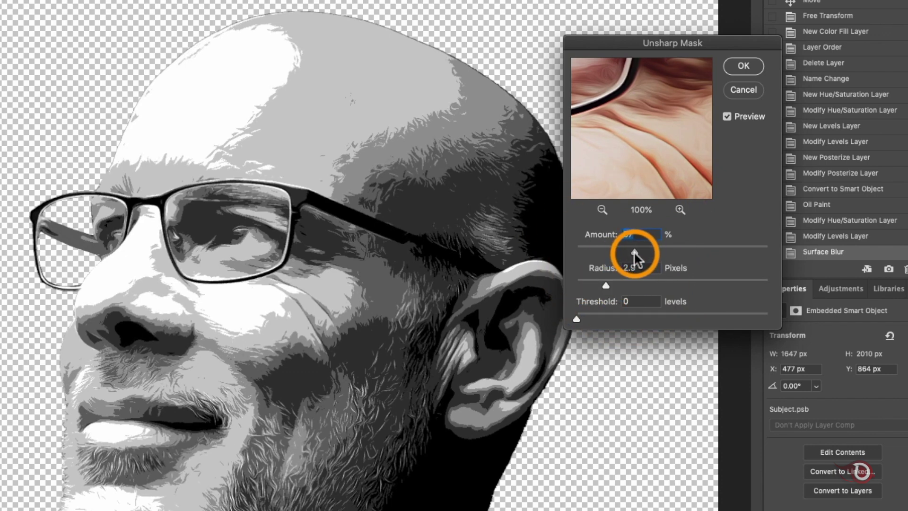
{"action": "left_click", "coordinate": [749, 69]}
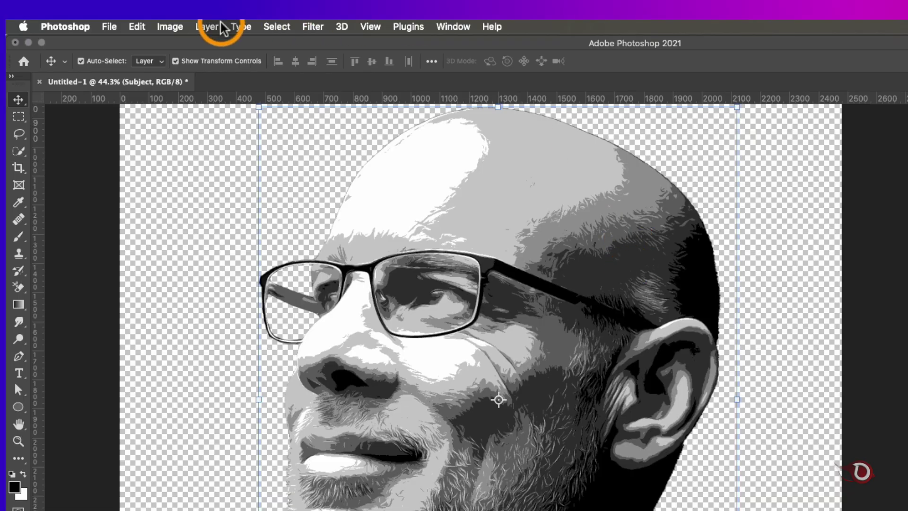
- Set Shadows/Highlights to Shadows amount 0% and Highlights amount 4%
{"action": "left_click", "coordinate": [171, 27]}
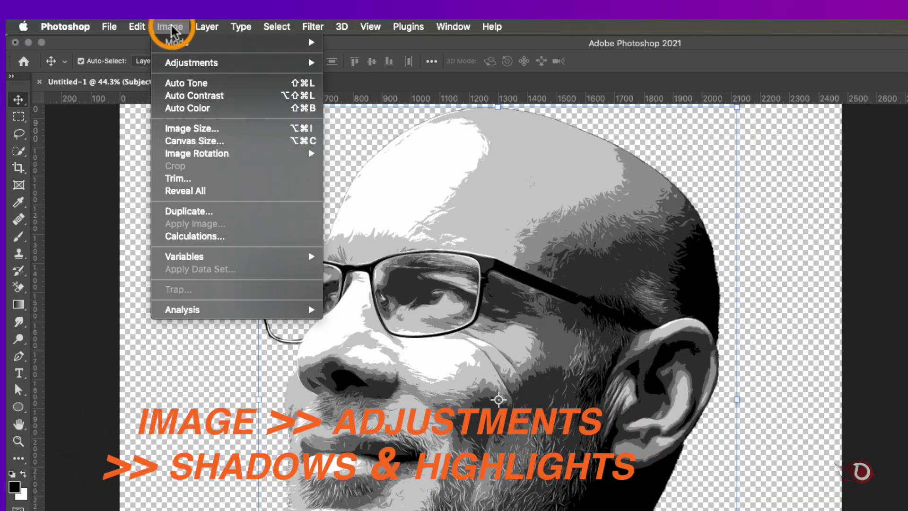
{"action": "mouse_move", "coordinate": [185, 62]}
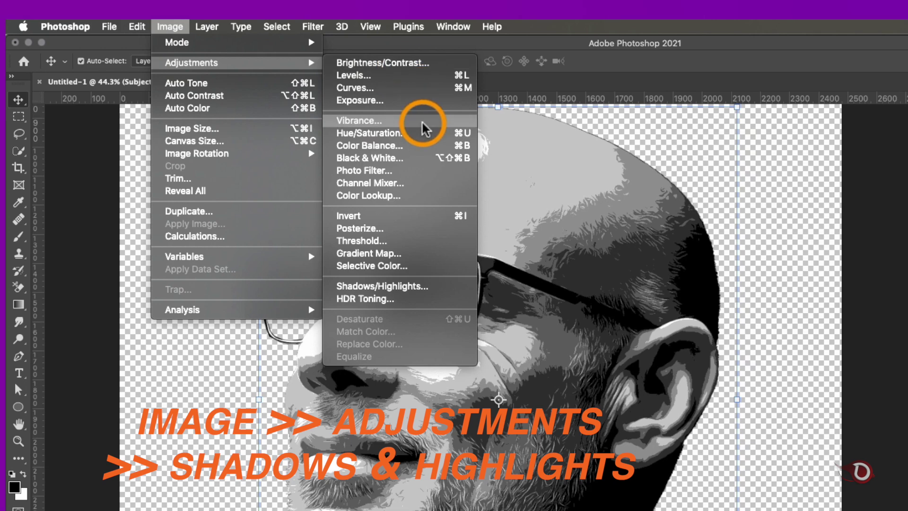
{"action": "left_click", "coordinate": [413, 289]}
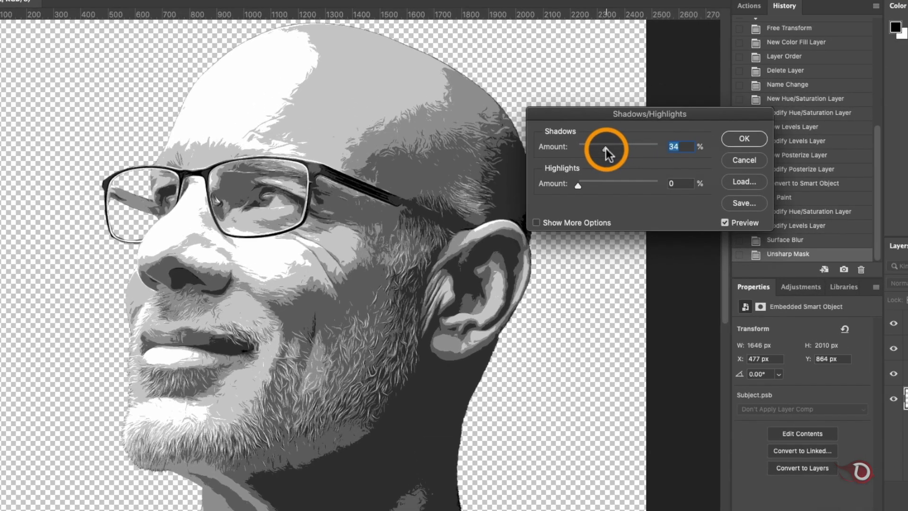
{"action": "left_click_drag", "start_coordinate": [564, 183], "coordinate": [570, 182]}
{"action": "left_click_drag", "start_coordinate": [614, 149], "coordinate": [584, 142]}
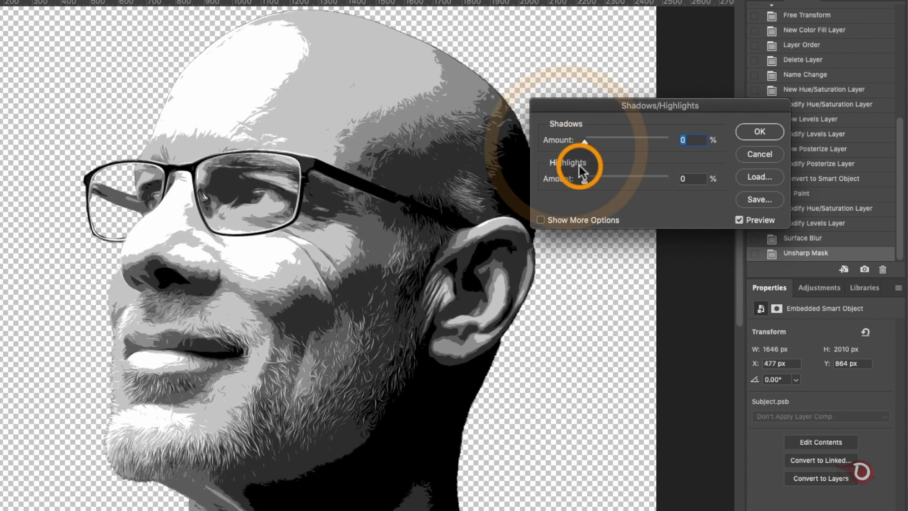
{"action": "left_click", "coordinate": [585, 181]}
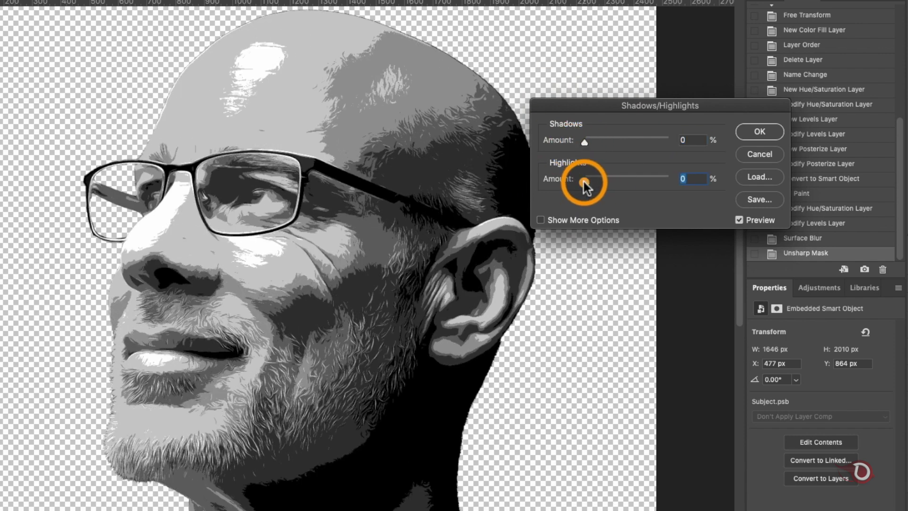
{"action": "left_click_drag", "start_coordinate": [584, 182], "coordinate": [588, 183]}
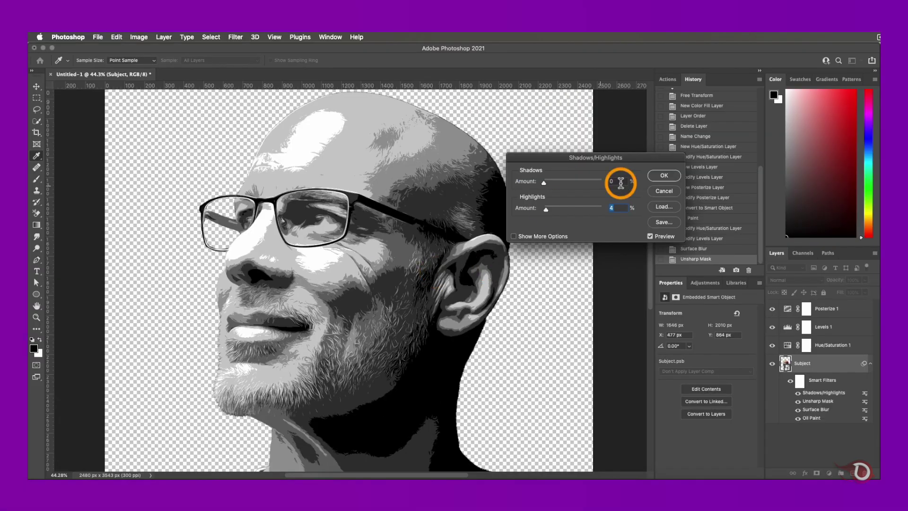
- Confirm Shadows/Highlights, then duplicate the Subject layer into 'Subject copy'
{"action": "left_click", "coordinate": [664, 175]}
{"action": "key", "text": "v"}
{"action": "scroll", "coordinate": [389, 308], "scroll_direction": "down", "scroll_amount": 2}
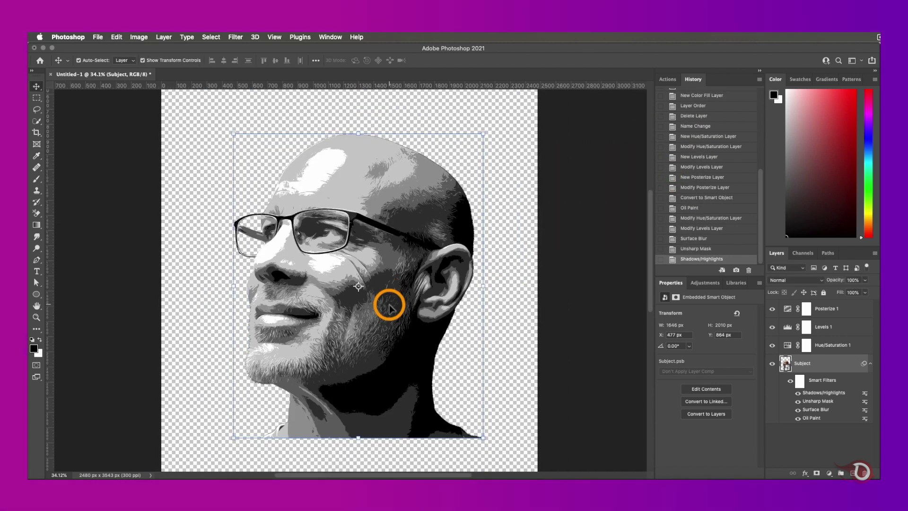
{"action": "left_click", "coordinate": [832, 368]}
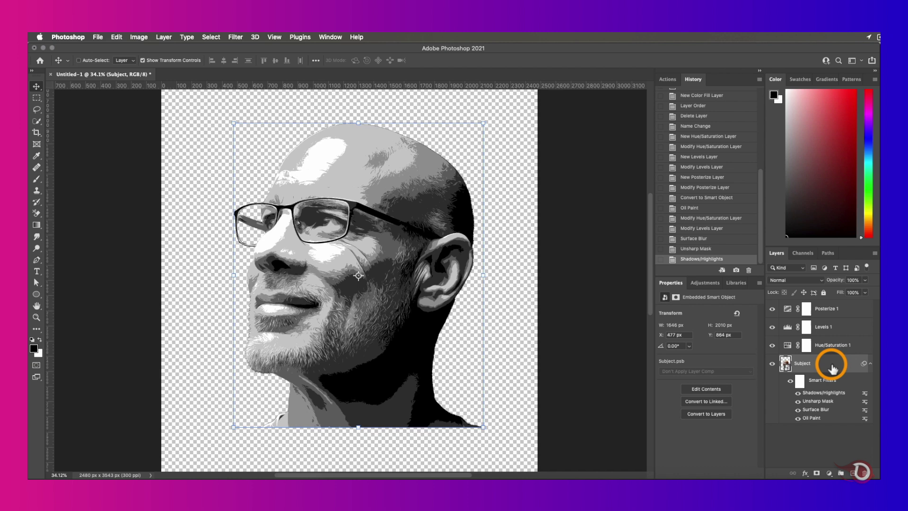
{"action": "key", "text": "super+j"}
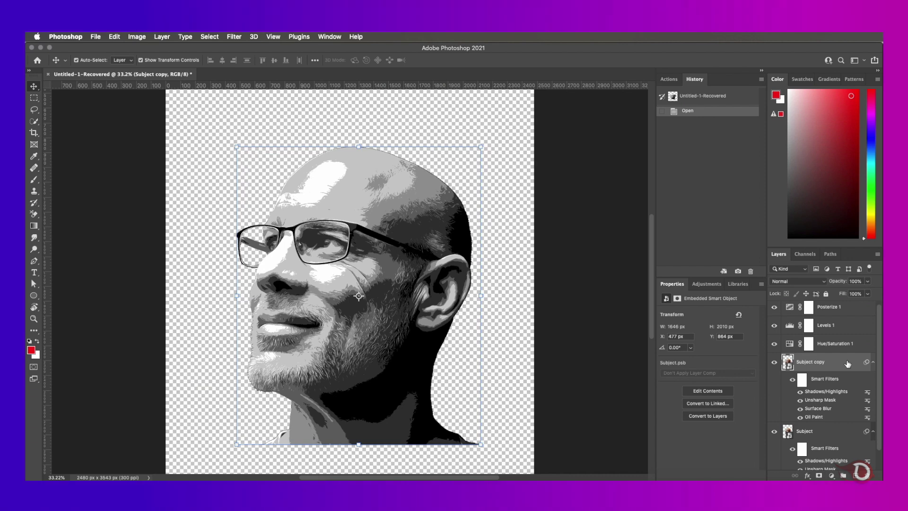
- Apply Oil Paint with Stylization 5.1 to the Subject copy layer
{"action": "left_click", "coordinate": [232, 38]}
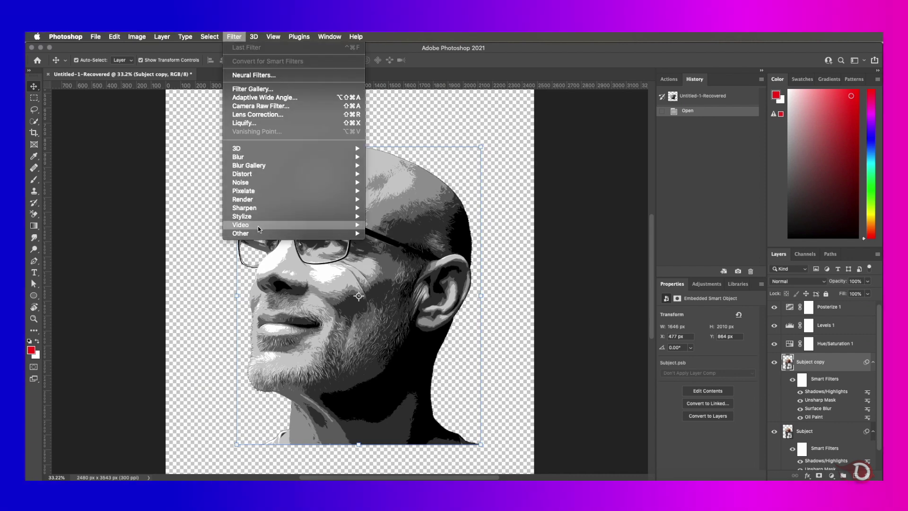
{"action": "mouse_move", "coordinate": [257, 217]}
{"action": "left_click", "coordinate": [398, 251]}
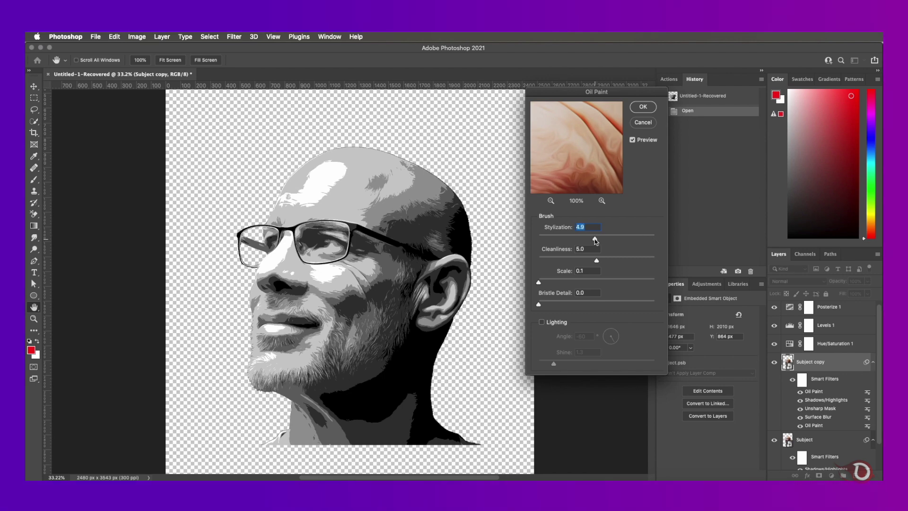
{"action": "left_click_drag", "start_coordinate": [595, 239], "coordinate": [597, 239]}
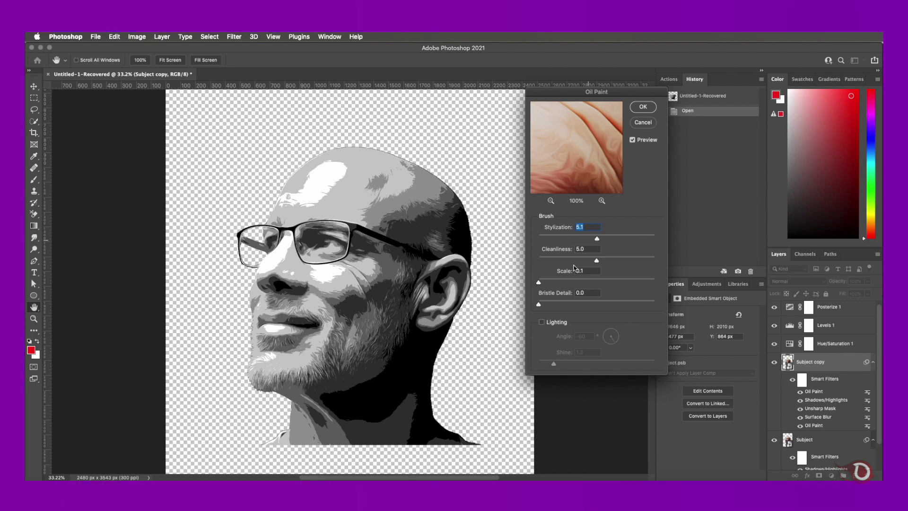
{"action": "left_click", "coordinate": [644, 108]}
{"action": "key", "text": "v"}
{"action": "scroll", "coordinate": [585, 277], "scroll_direction": "up", "scroll_amount": 2}
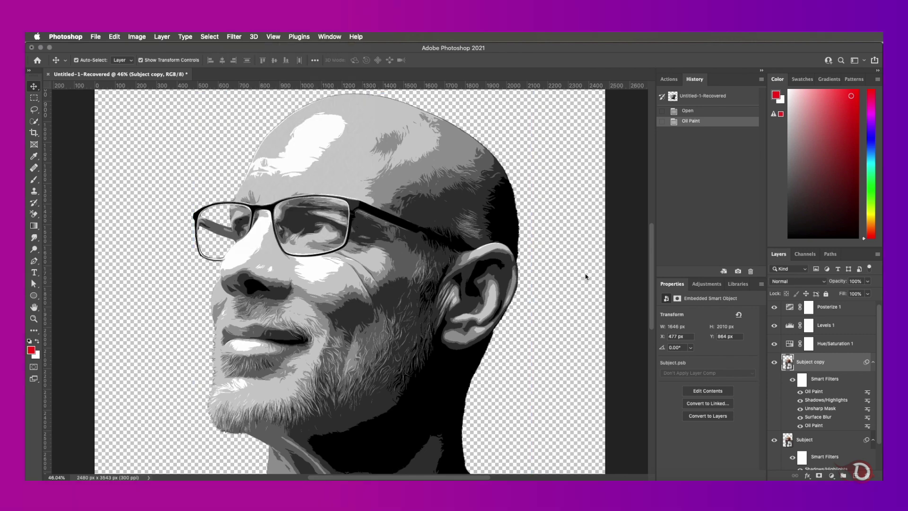
- Reapply Oil Paint several more times, the final pass at Stylization 6.5
{"action": "key", "text": "ctrl+super+f"}
{"action": "left_click", "coordinate": [234, 37]}
{"action": "left_click", "coordinate": [244, 47]}
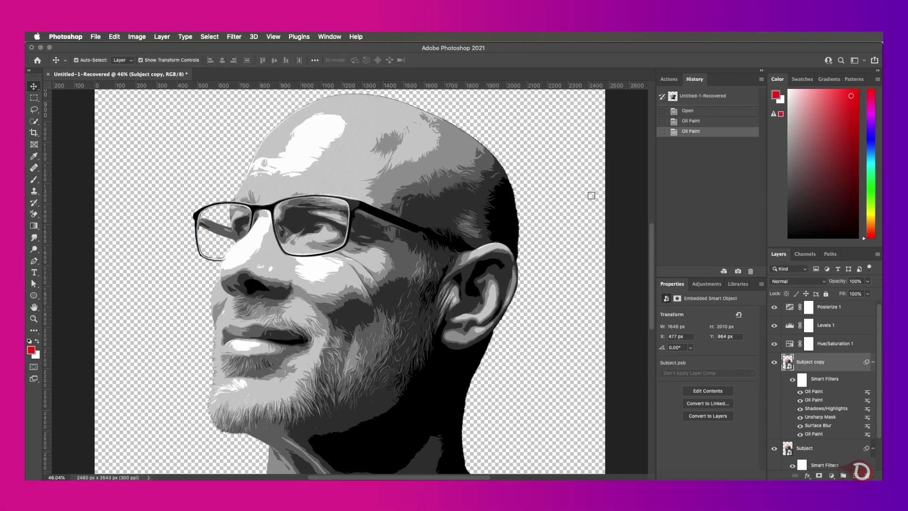
{"action": "left_click", "coordinate": [234, 36]}
{"action": "left_click", "coordinate": [244, 47]}
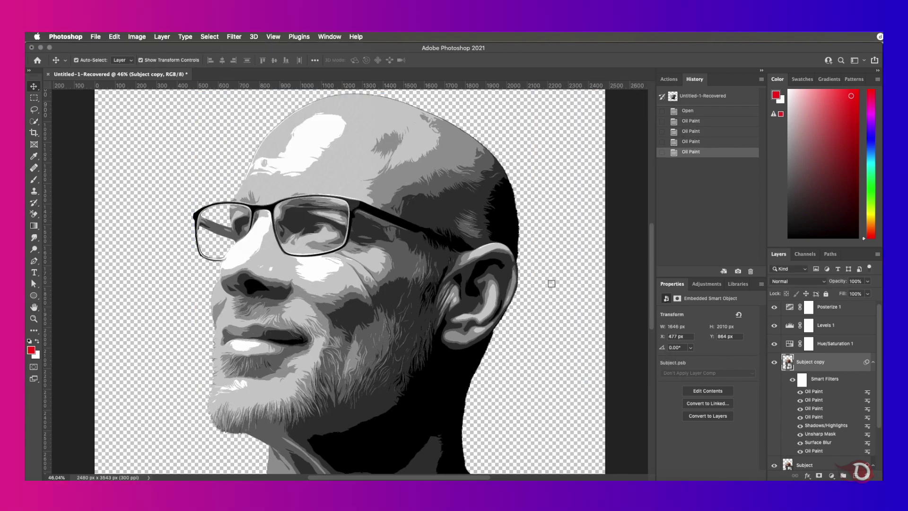
{"action": "key", "text": "ctrl+super+f"}
{"action": "scroll", "coordinate": [466, 275], "scroll_direction": "down", "scroll_amount": 1}
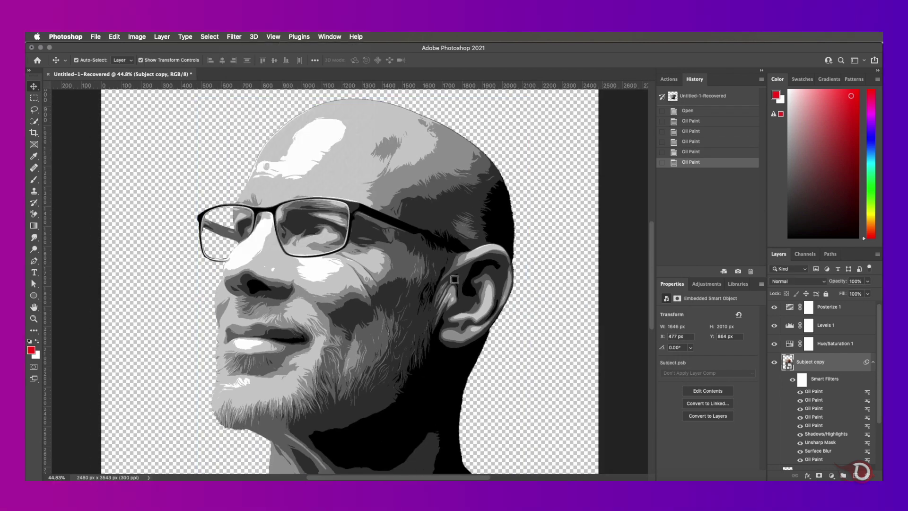
{"action": "key", "text": "ctrl+alt+super+f"}
{"action": "key", "text": "Return"}
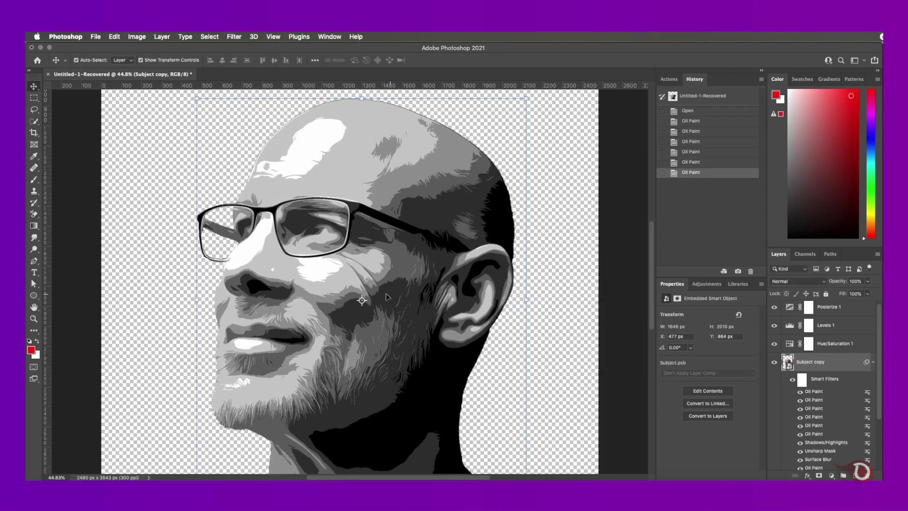
- Scroll over the canvas to review the flattened, painterly grey portrait
{"action": "scroll", "coordinate": [356, 300], "scroll_direction": "up", "scroll_amount": 5}
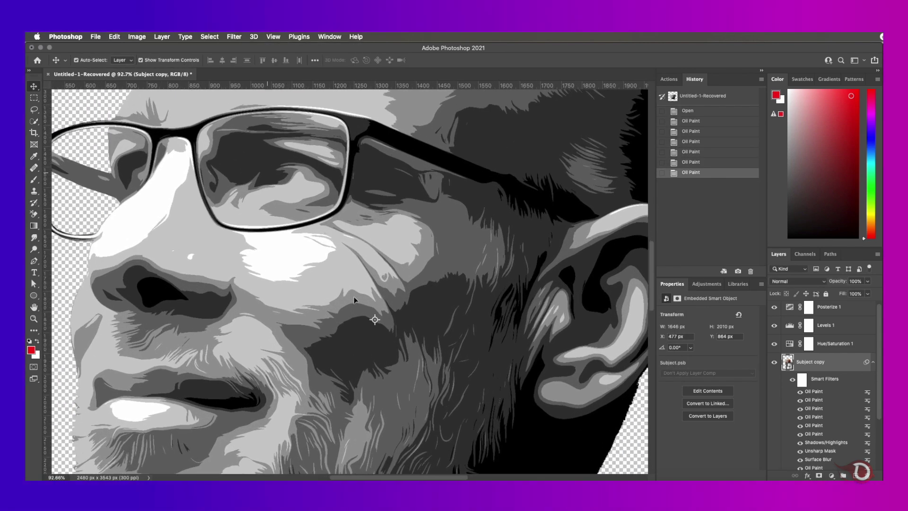
{"action": "scroll", "coordinate": [355, 300], "scroll_direction": "down", "scroll_amount": 3}
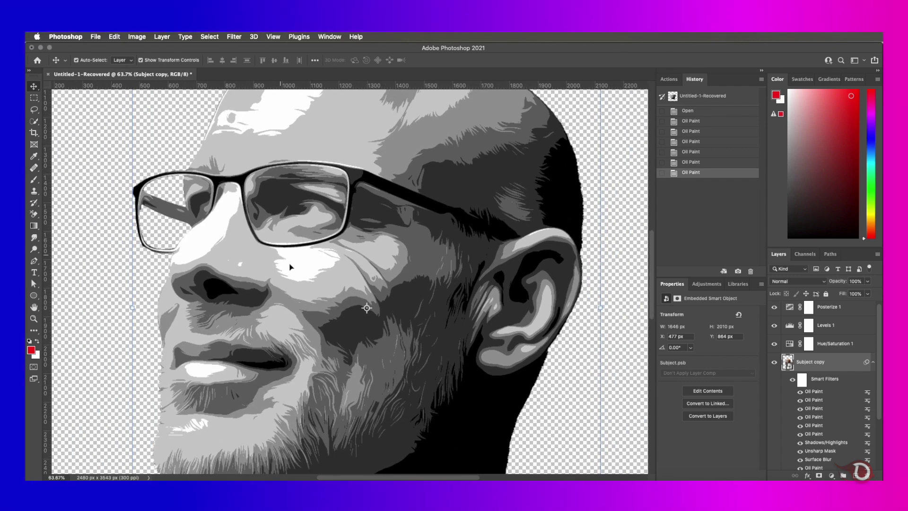
{"action": "scroll", "coordinate": [291, 265], "scroll_direction": "down", "scroll_amount": 5}
{"action": "scroll", "coordinate": [291, 266], "scroll_direction": "up", "scroll_amount": 6}
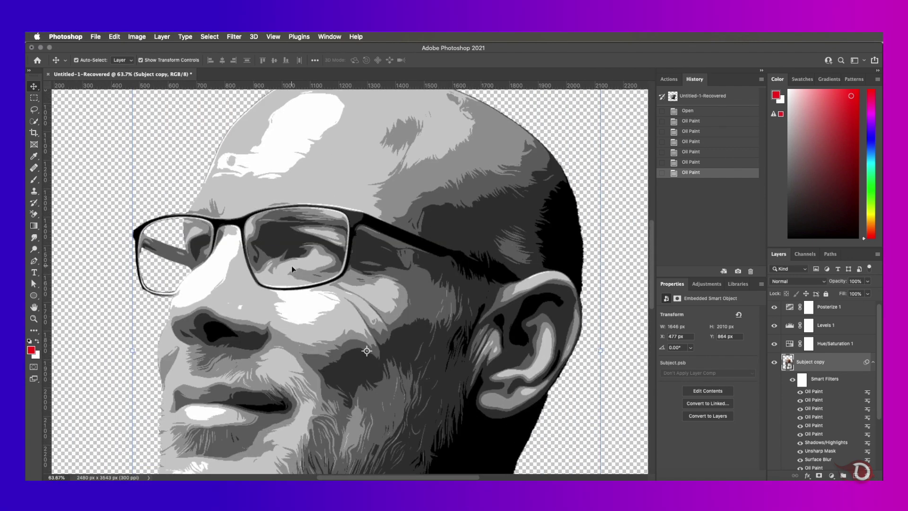
{"action": "scroll", "coordinate": [292, 265], "scroll_direction": "up", "scroll_amount": 1}
{"action": "scroll", "coordinate": [290, 263], "scroll_direction": "down", "scroll_amount": 3}
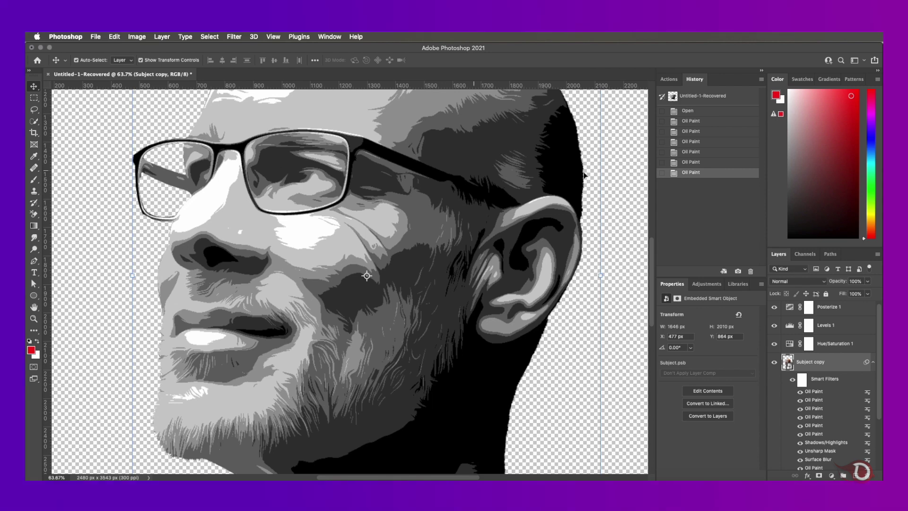
{"action": "scroll", "coordinate": [839, 403], "scroll_direction": "down", "scroll_amount": 3}
- Collapse both Smart Filter lists and add a layer mask to Subject copy, ready to brush
{"action": "left_click", "coordinate": [874, 414]}
{"action": "left_click", "coordinate": [874, 352]}
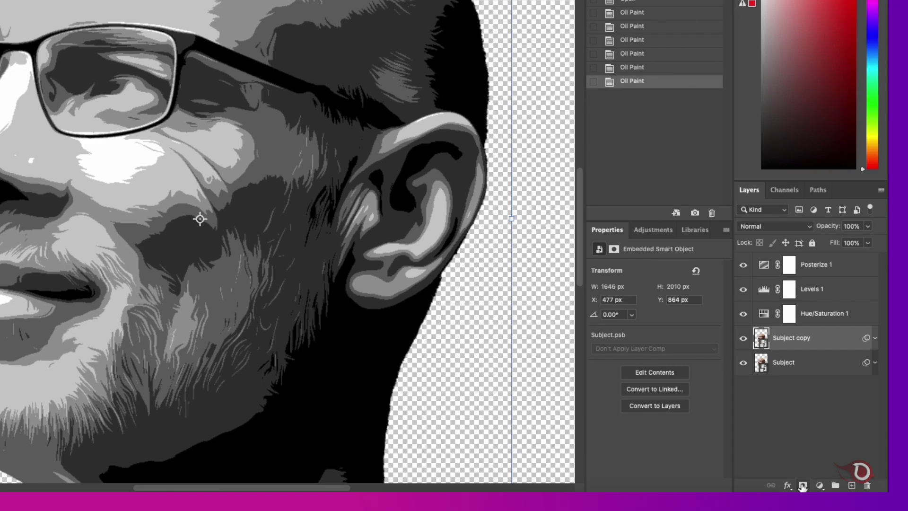
{"action": "left_click", "coordinate": [818, 476]}
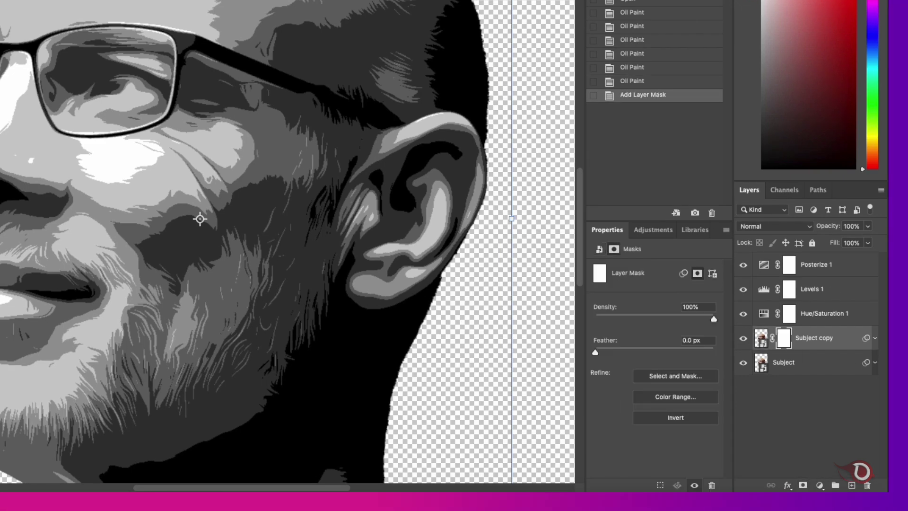
{"action": "key", "text": "b"}
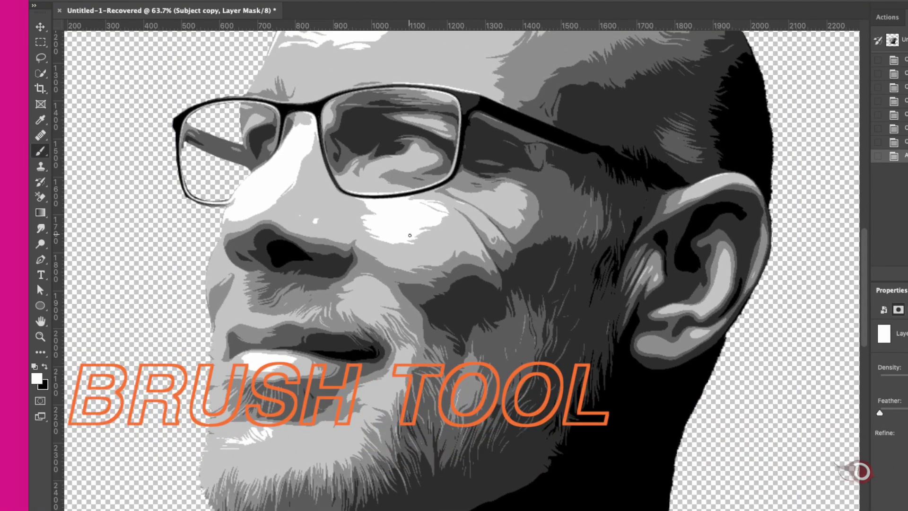
{"action": "key", "text": "bracketright"}
{"action": "key", "text": "bracketright"}
{"action": "key", "text": "bracketright"}
{"action": "key", "text": "bracketright"}
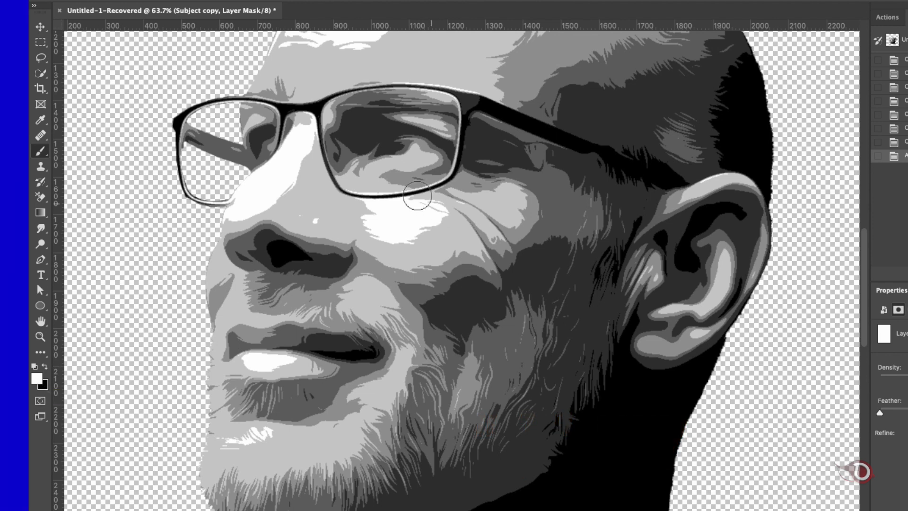
- Paint black on the mask around the eye, left jaw edge, beard bottom and chin
{"action": "mouse_move", "coordinate": [394, 152]}
{"action": "left_mouse_down"}
{"action": "mouse_move", "coordinate": [417, 150]}
{"action": "mouse_move", "coordinate": [398, 148]}
{"action": "left_mouse_up"}
{"action": "left_click", "coordinate": [407, 150]}
{"action": "key", "text": "x"}
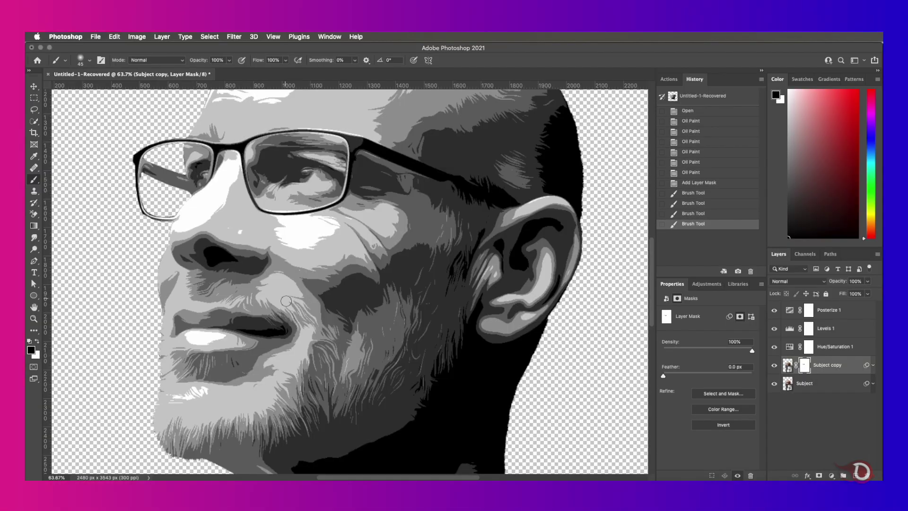
{"action": "key", "text": "bracketright"}
{"action": "left_click_drag", "start_coordinate": [166, 326], "coordinate": [162, 402]}
{"action": "mouse_move", "coordinate": [158, 404]}
{"action": "left_mouse_down"}
{"action": "mouse_move", "coordinate": [170, 428]}
{"action": "mouse_move", "coordinate": [220, 428]}
{"action": "left_mouse_up"}
{"action": "left_click_drag", "start_coordinate": [232, 416], "coordinate": [260, 416]}
{"action": "left_click_drag", "start_coordinate": [257, 64], "coordinate": [253, 64]}
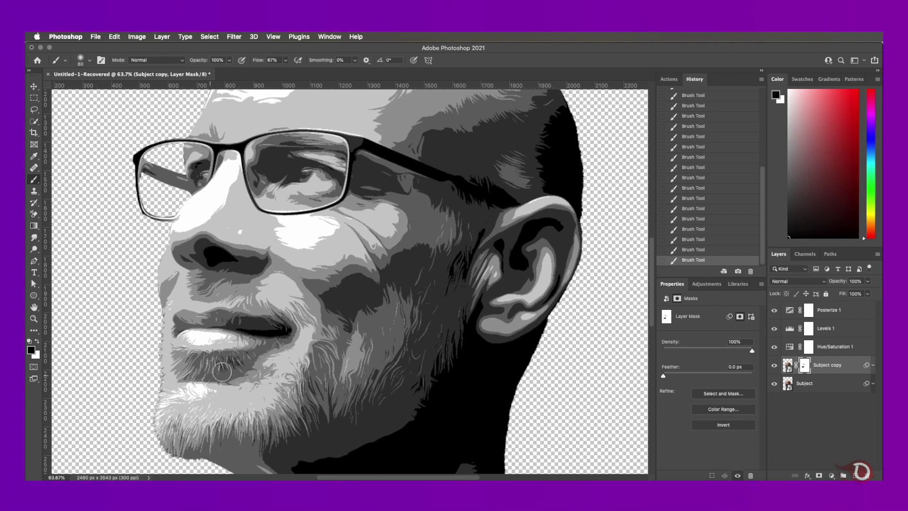
- Enlarge the brush and lower its flow from full strength to a softer setting
{"action": "key", "text": "shift+0"}
{"action": "scroll", "coordinate": [407, 383], "scroll_direction": "down", "scroll_amount": 3}
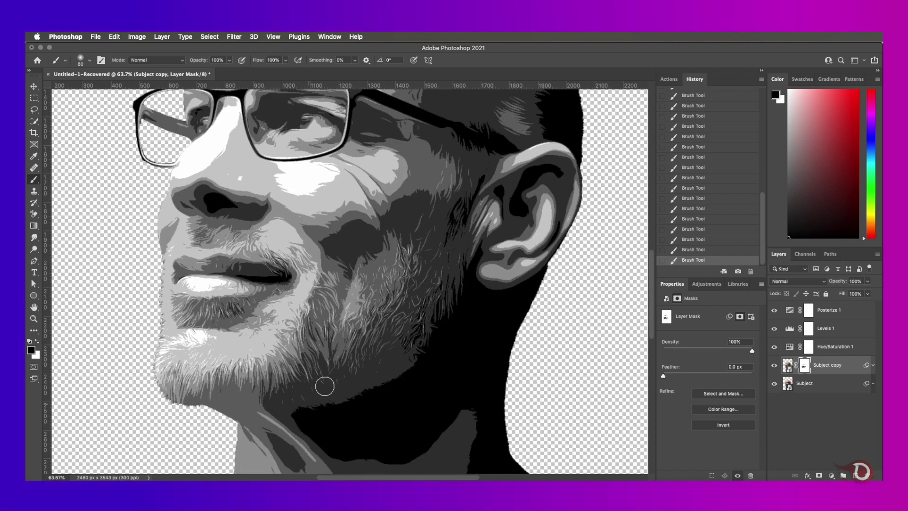
{"action": "key", "text": "bracketright"}
{"action": "key", "text": "bracketright"}
{"action": "key", "text": "bracketright"}
{"action": "key", "text": "bracketright"}
{"action": "key", "text": "bracketright"}
{"action": "scroll", "coordinate": [415, 283], "scroll_direction": "down", "scroll_amount": 2}
{"action": "key", "text": "shift+5"}
{"action": "key", "text": "shift+3"}
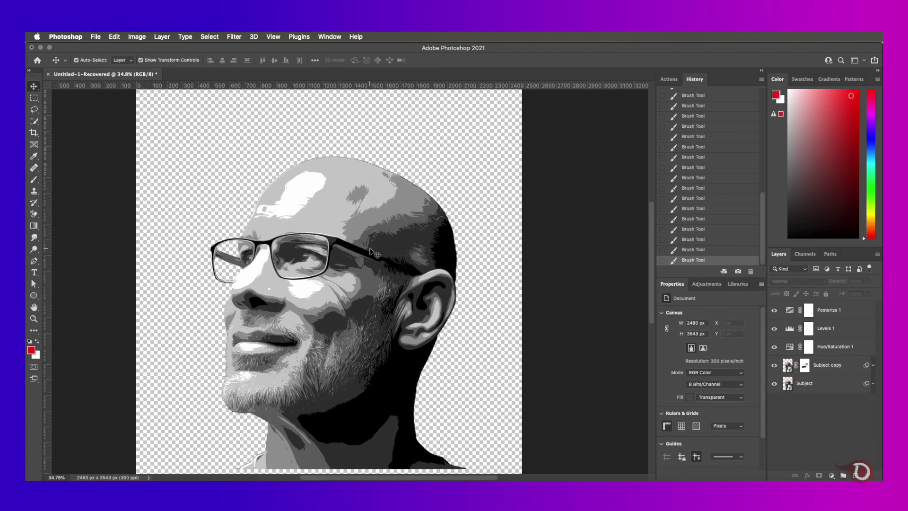
- Boost contrast in Levels 1 by moving the white slider left and the black slider right
{"action": "left_click", "coordinate": [787, 331]}
{"action": "left_click_drag", "start_coordinate": [752, 380], "coordinate": [746, 382]}
{"action": "left_click_drag", "start_coordinate": [678, 381], "coordinate": [713, 383]}
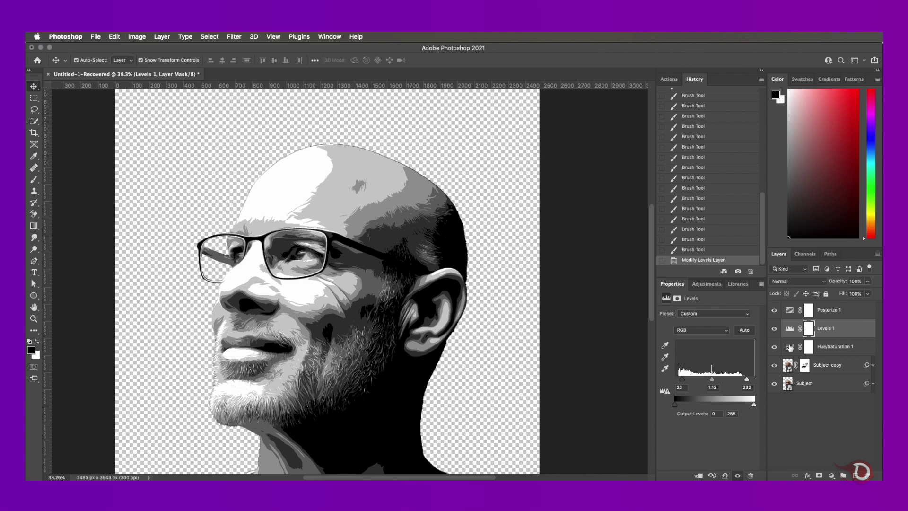
- Raise Posterize 1 from 6 to 10 levels
{"action": "left_click", "coordinate": [789, 348]}
{"action": "left_click", "coordinate": [790, 313]}
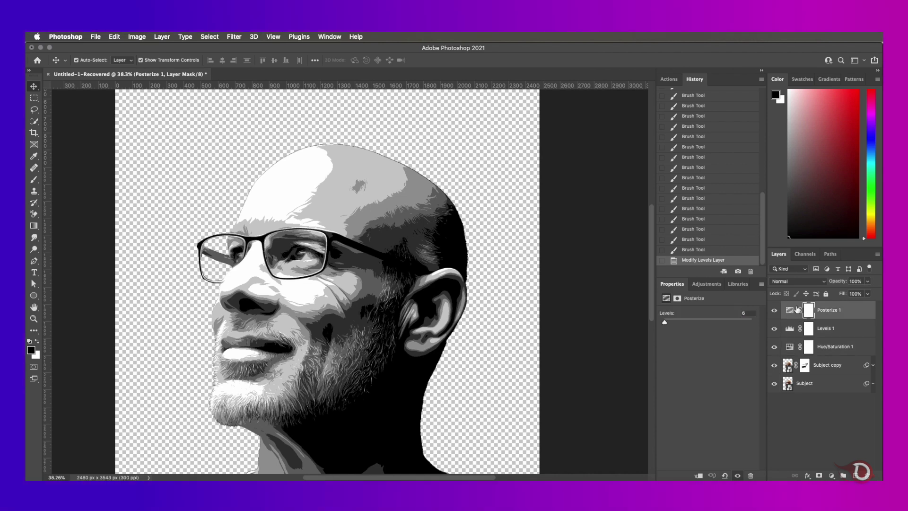
{"action": "left_click_drag", "start_coordinate": [665, 324], "coordinate": [666, 325]}
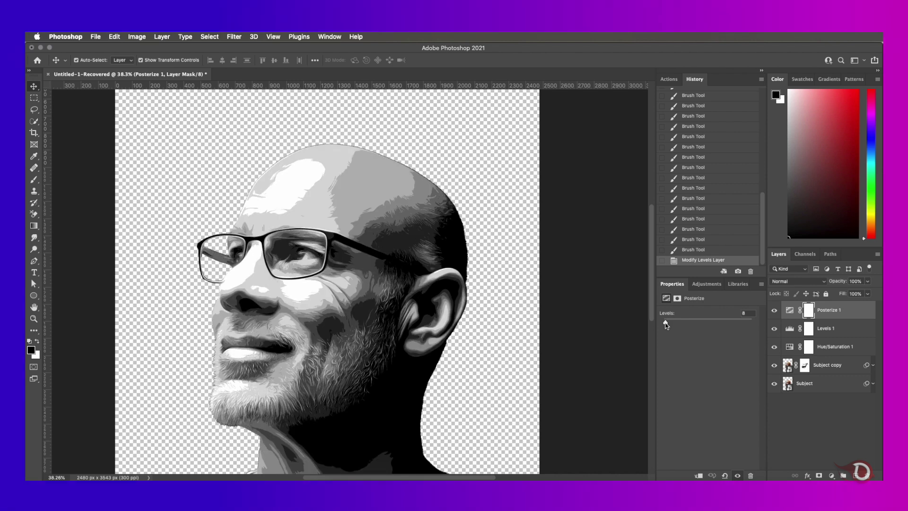
{"action": "left_click_drag", "start_coordinate": [665, 323], "coordinate": [666, 324]}
{"action": "scroll", "coordinate": [313, 321], "scroll_direction": "up", "scroll_amount": 6}
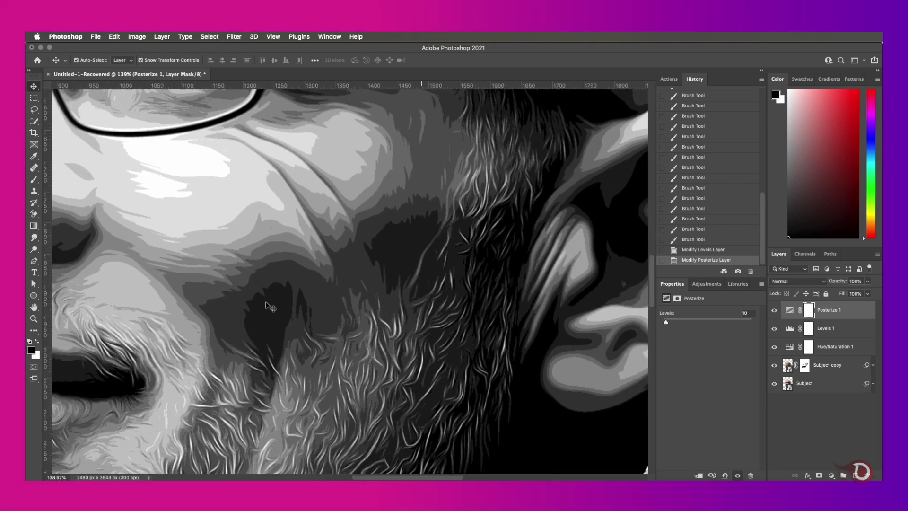
{"action": "scroll", "coordinate": [268, 307], "scroll_direction": "down", "scroll_amount": 5}
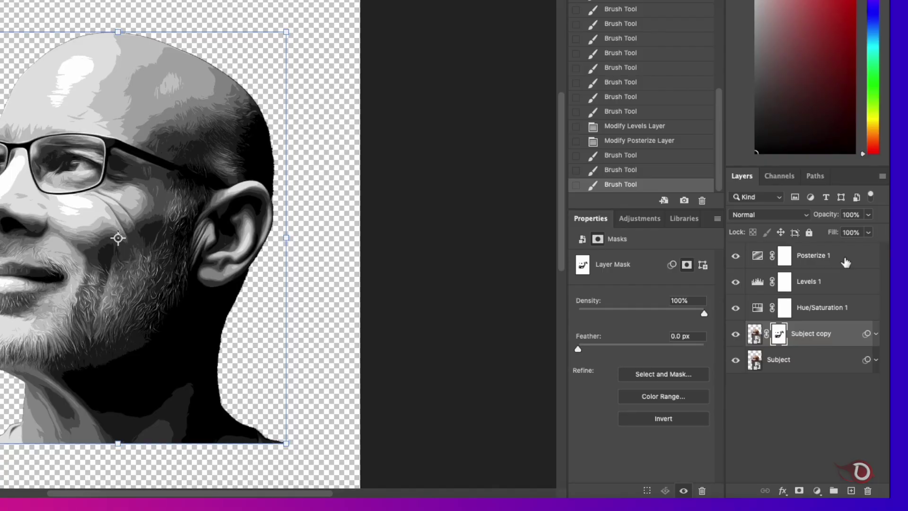
- Select the five portrait layers from Posterize 1 down and merge them into a smart object named 'Posterize Effect'
{"action": "left_click", "coordinate": [851, 314]}
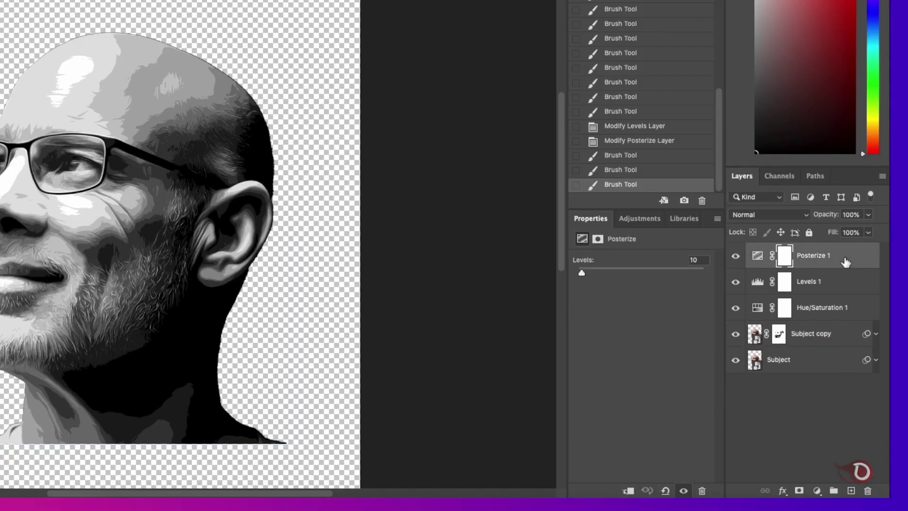
{"action": "left_click", "coordinate": [804, 366], "text": "shift"}
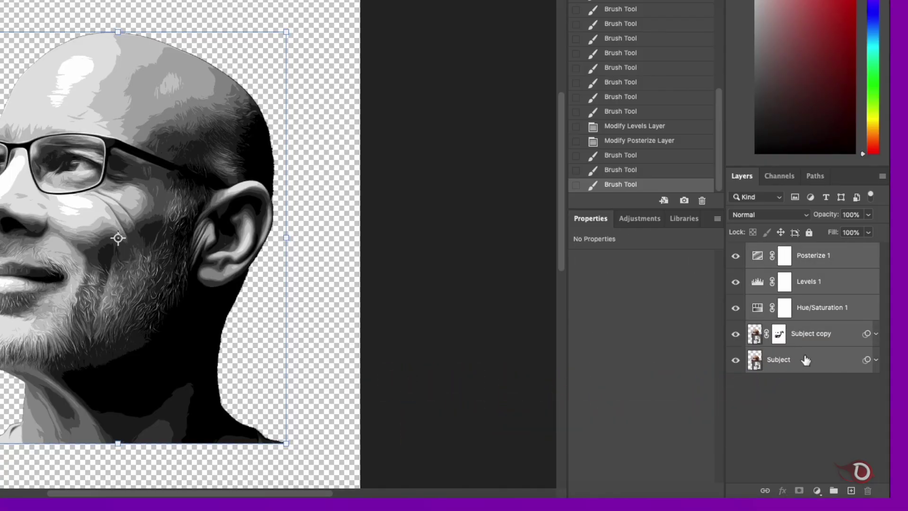
{"action": "right_click", "coordinate": [807, 361]}
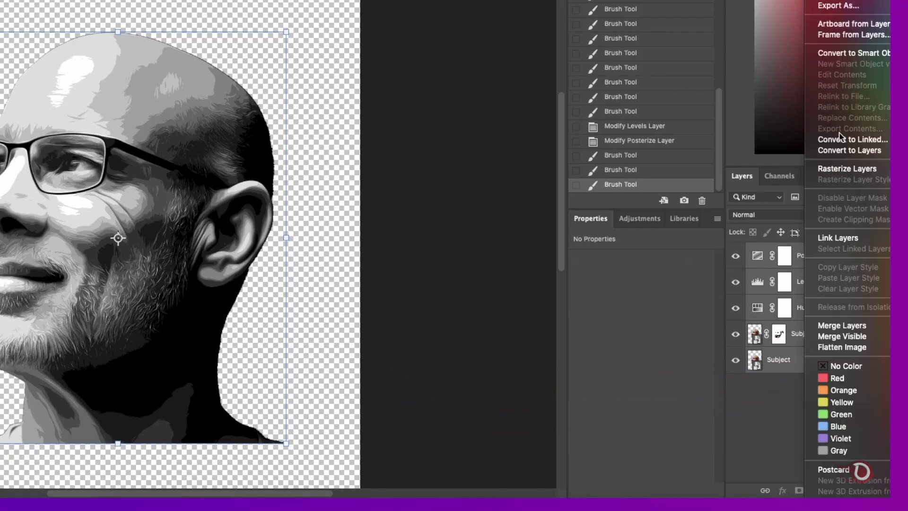
{"action": "left_click", "coordinate": [847, 54]}
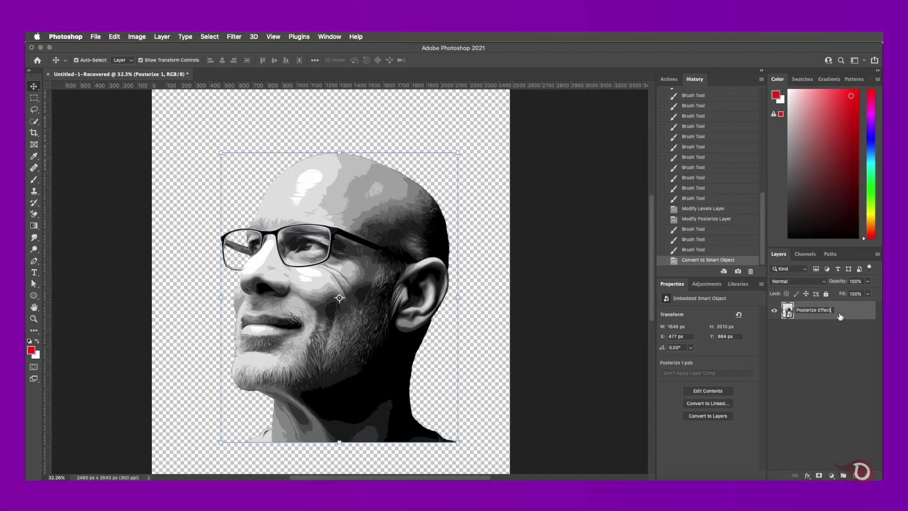
{"action": "key", "text": "Return"}
{"action": "key", "text": "super+0"}
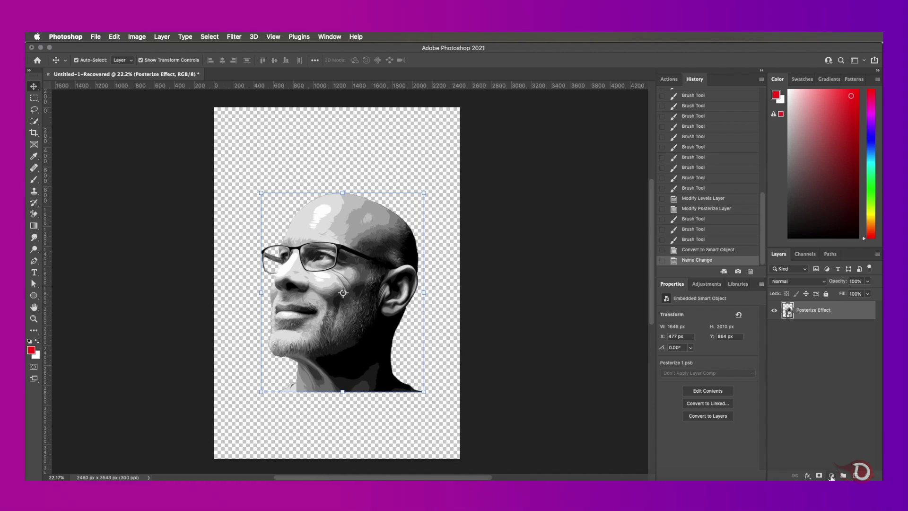
- Add a #2a2a2a dark grey Solid Color fill and move it below Posterize Effect
{"action": "left_click", "coordinate": [831, 476]}
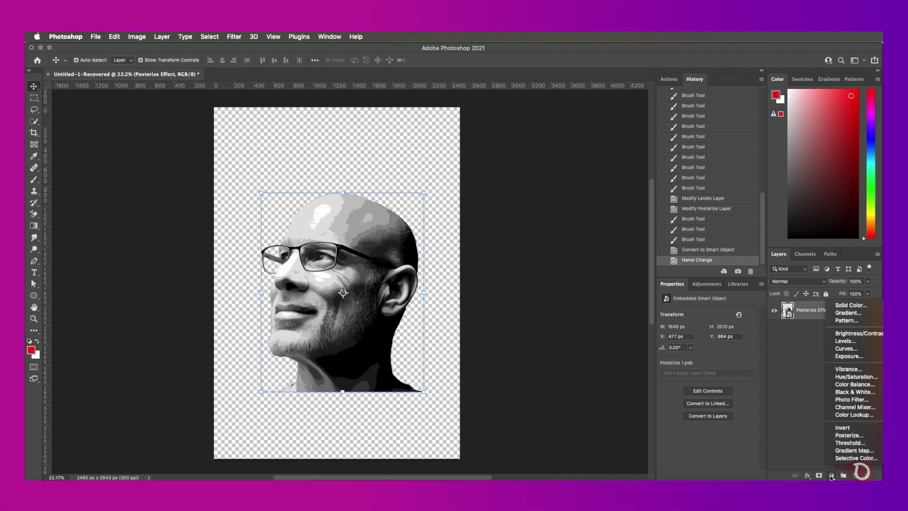
{"action": "left_click", "coordinate": [846, 306]}
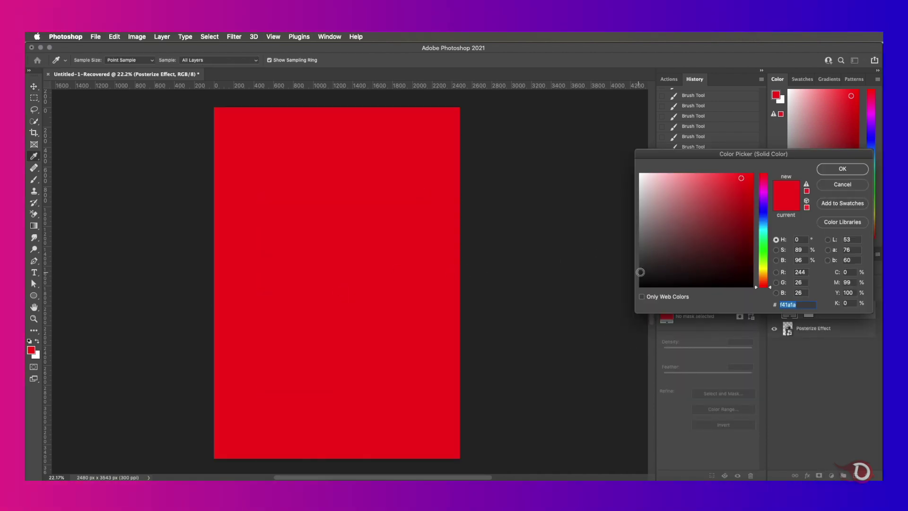
{"action": "left_click", "coordinate": [641, 268]}
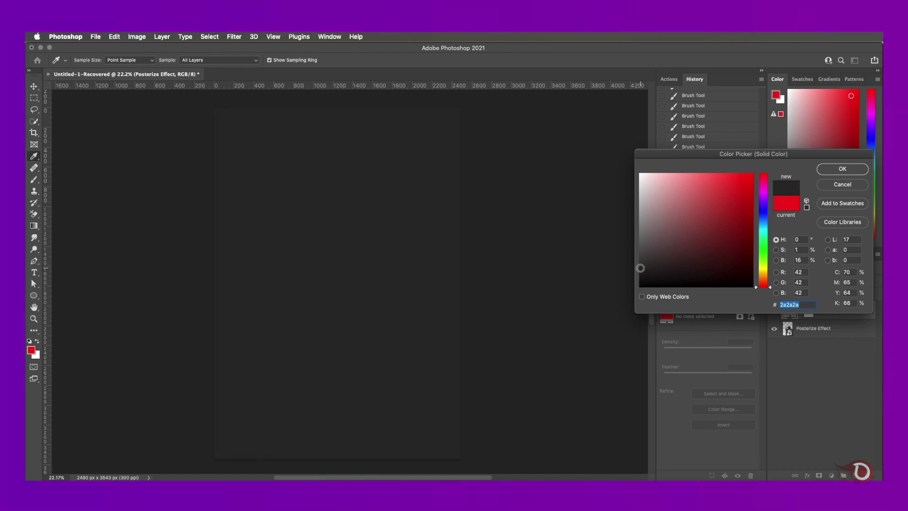
{"action": "left_click", "coordinate": [835, 170]}
{"action": "left_click_drag", "start_coordinate": [852, 315], "coordinate": [854, 338]}
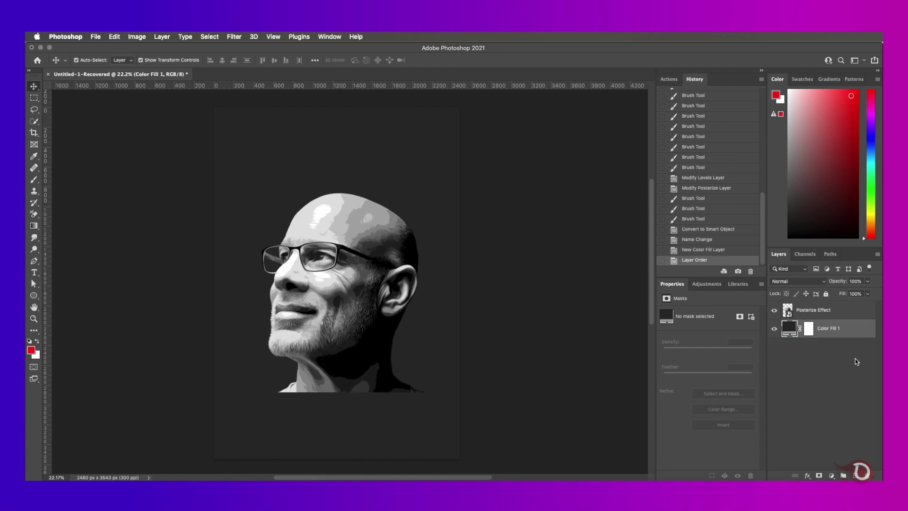
- Flip the portrait horizontally, move it to the lower left and enlarge it to 1767 × 2182 px
{"action": "left_click", "coordinate": [788, 312]}
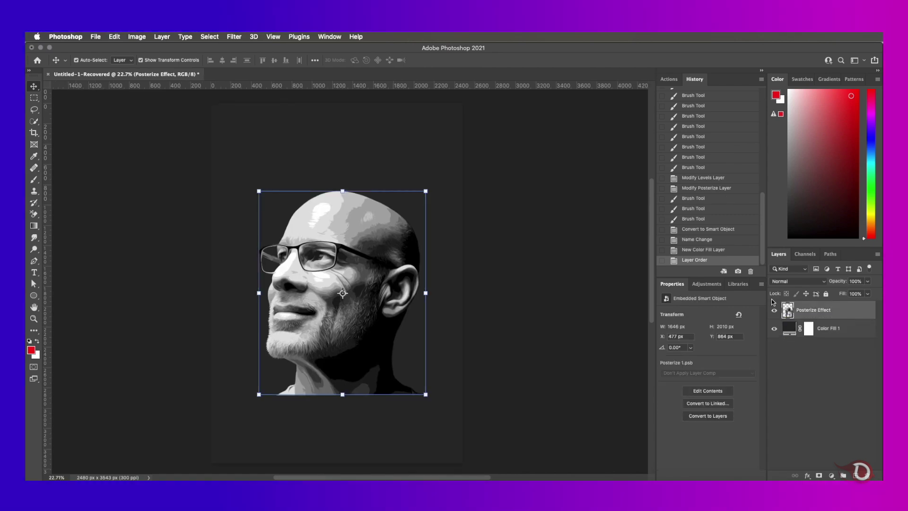
{"action": "key", "text": "ctrl+t"}
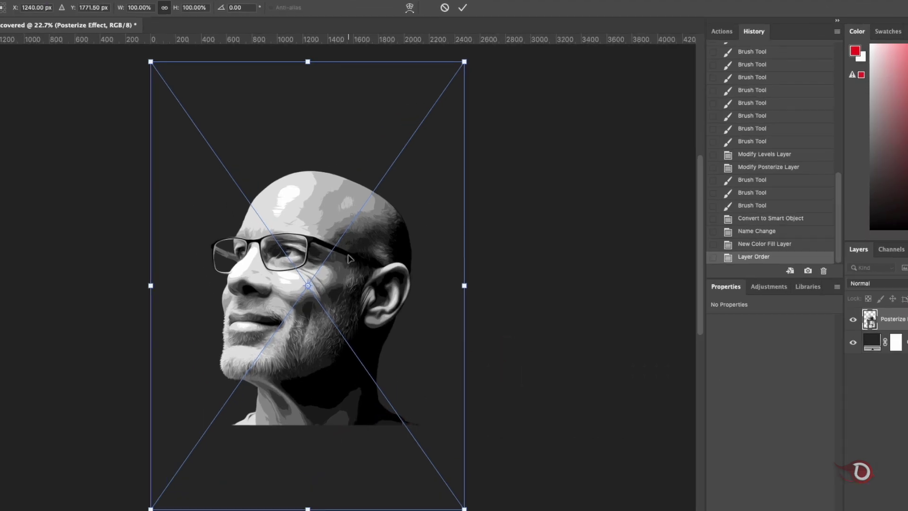
{"action": "right_click", "coordinate": [425, 250]}
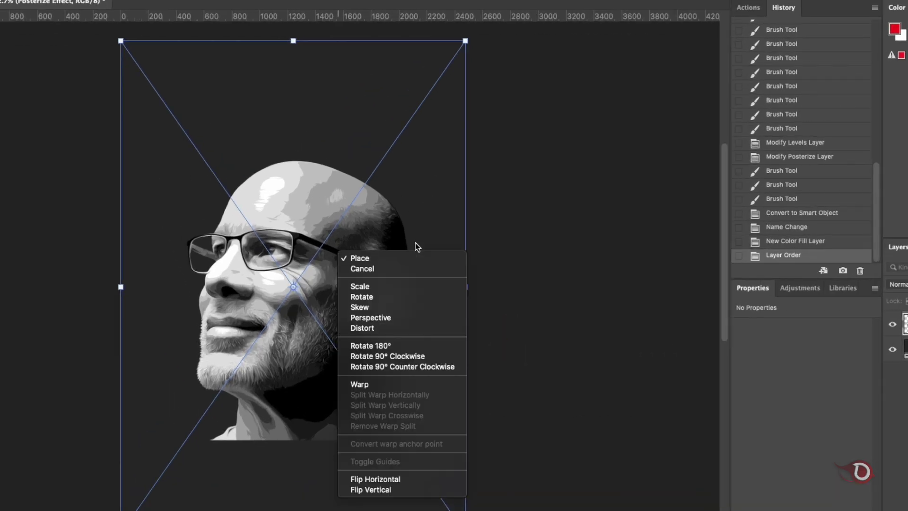
{"action": "left_click", "coordinate": [364, 479]}
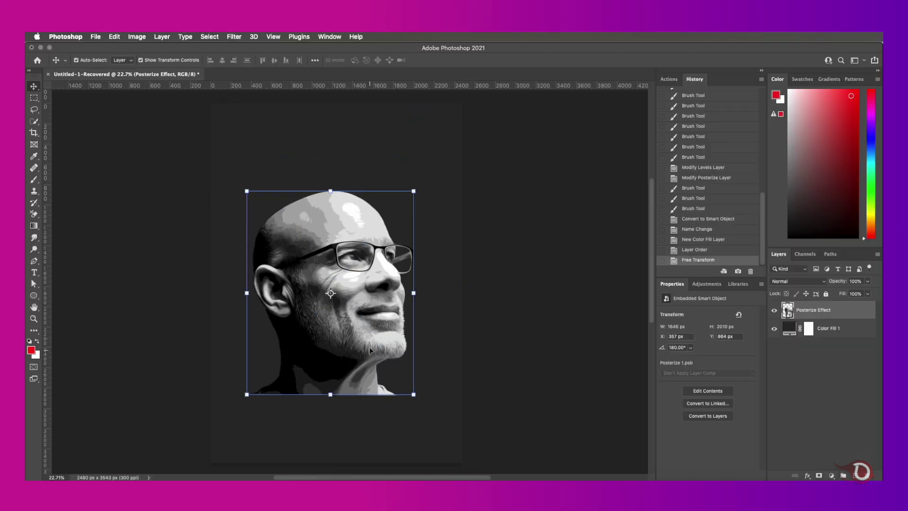
{"action": "key", "text": "Return"}
{"action": "left_click_drag", "start_coordinate": [342, 287], "coordinate": [313, 365]}
{"action": "key", "text": "super+t"}
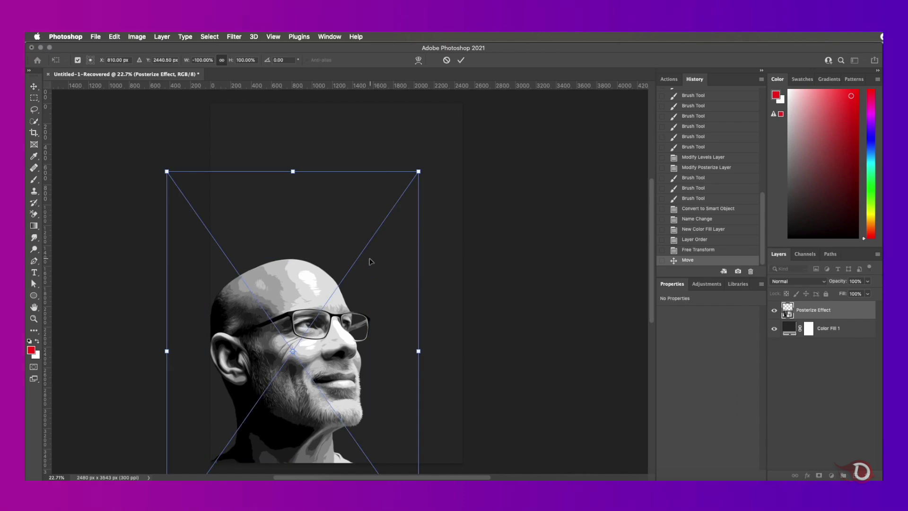
{"action": "left_click_drag", "start_coordinate": [419, 171], "coordinate": [428, 156]}
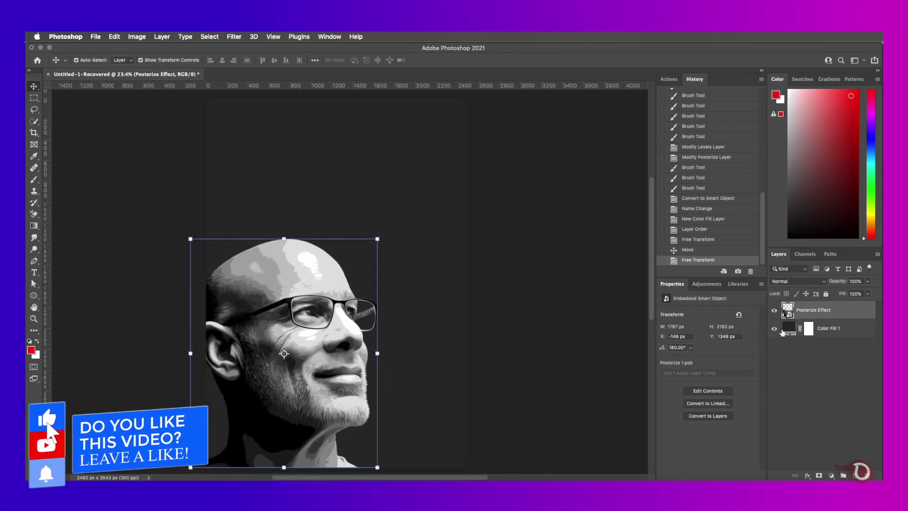
- Darken the background fill colour to near-black #1d1d1d
{"action": "double_click", "coordinate": [798, 326]}
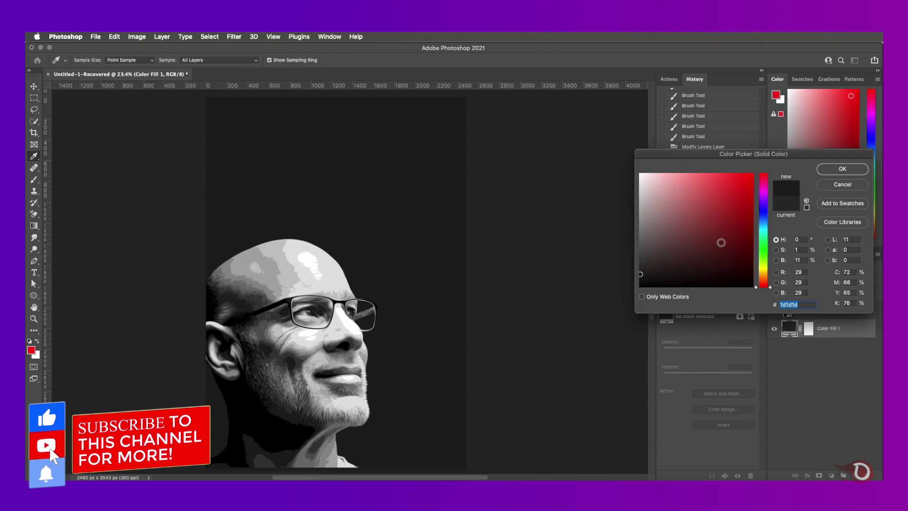
{"action": "left_click", "coordinate": [641, 275]}
{"action": "left_click", "coordinate": [856, 169]}
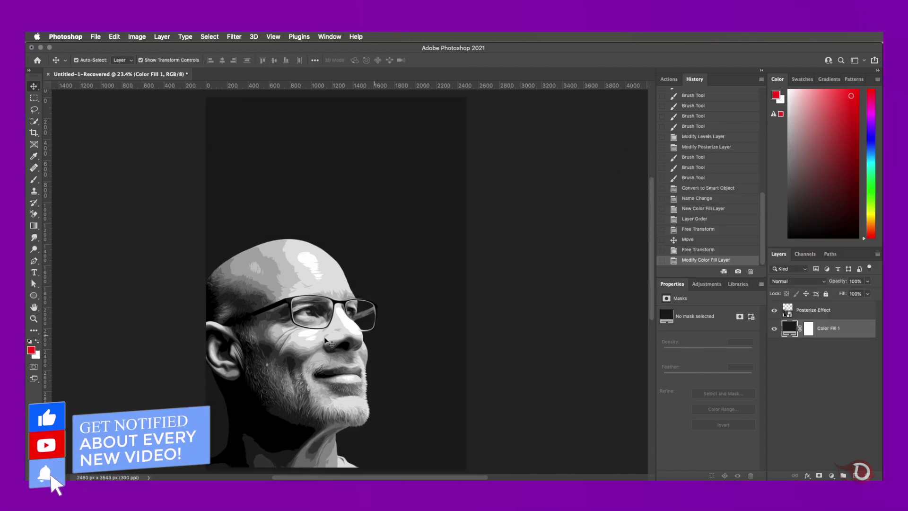
- Add a Solid Color fill clipped to Posterize Effect and blend it in Soft Light
{"action": "left_click", "coordinate": [858, 311]}
{"action": "left_click", "coordinate": [811, 490]}
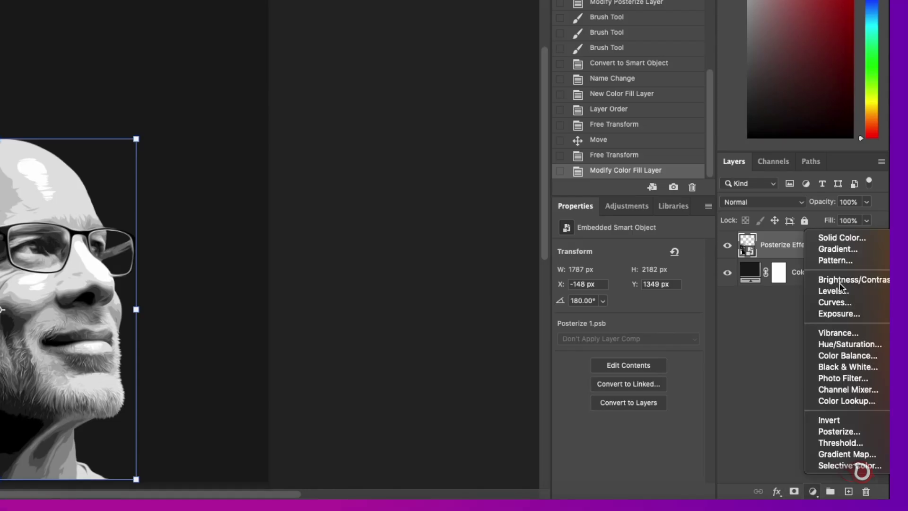
{"action": "left_click", "coordinate": [841, 239]}
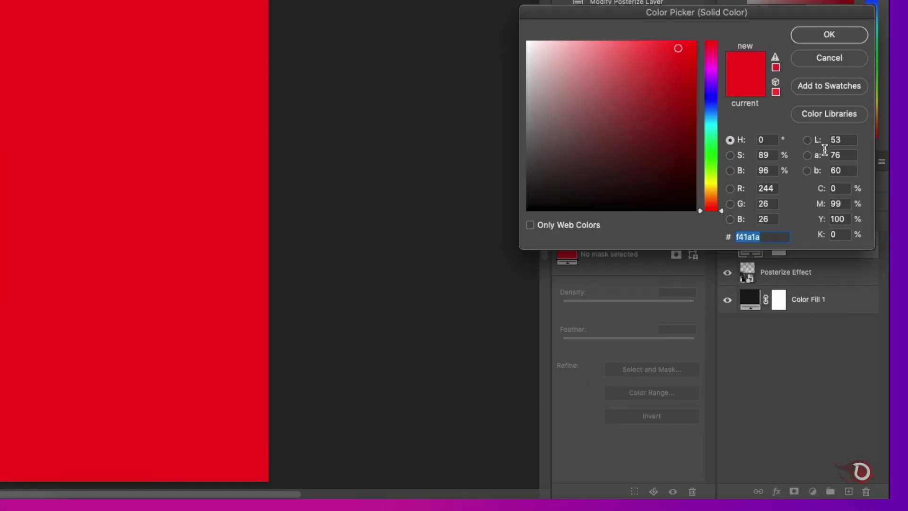
{"action": "left_click", "coordinate": [840, 33]}
{"action": "left_click_drag", "start_coordinate": [746, 268], "coordinate": [750, 256]}
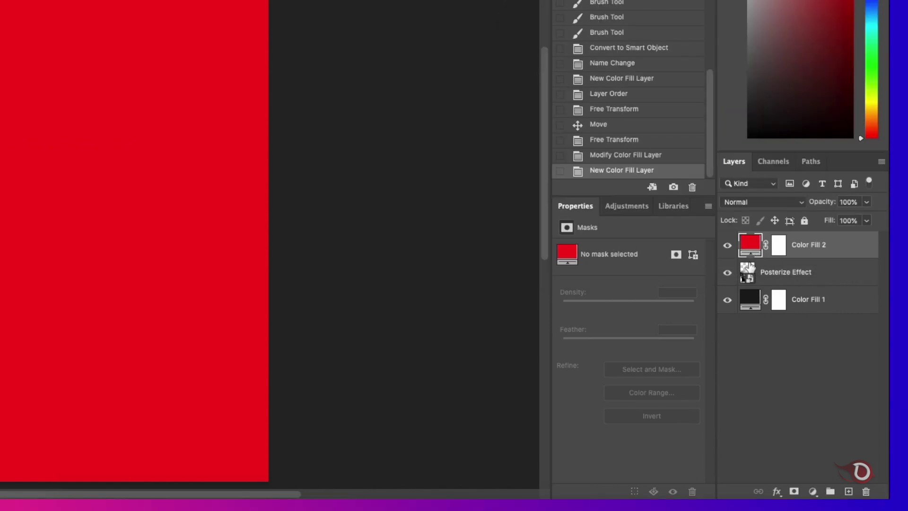
{"action": "left_click", "coordinate": [749, 259], "text": "alt"}
{"action": "left_click", "coordinate": [802, 202]}
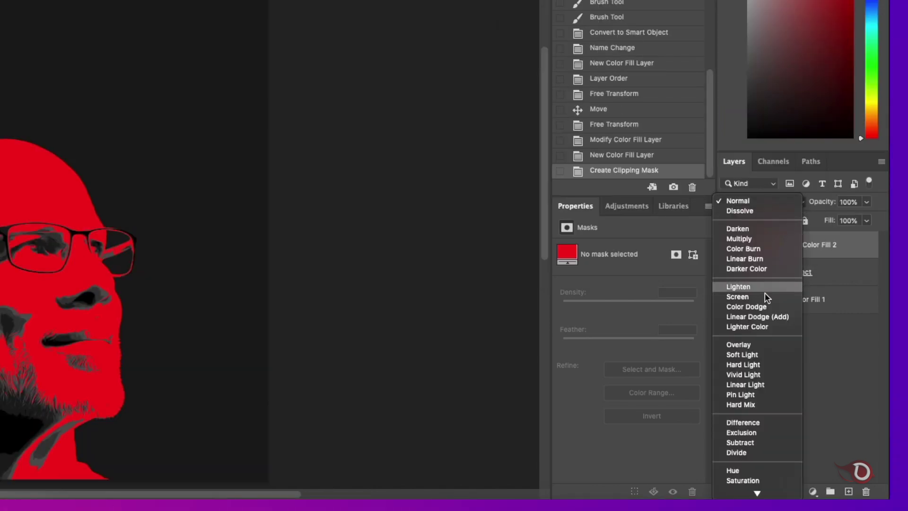
{"action": "left_click", "coordinate": [757, 356]}
{"action": "scroll", "coordinate": [44, 293], "scroll_direction": "down", "scroll_amount": 5}
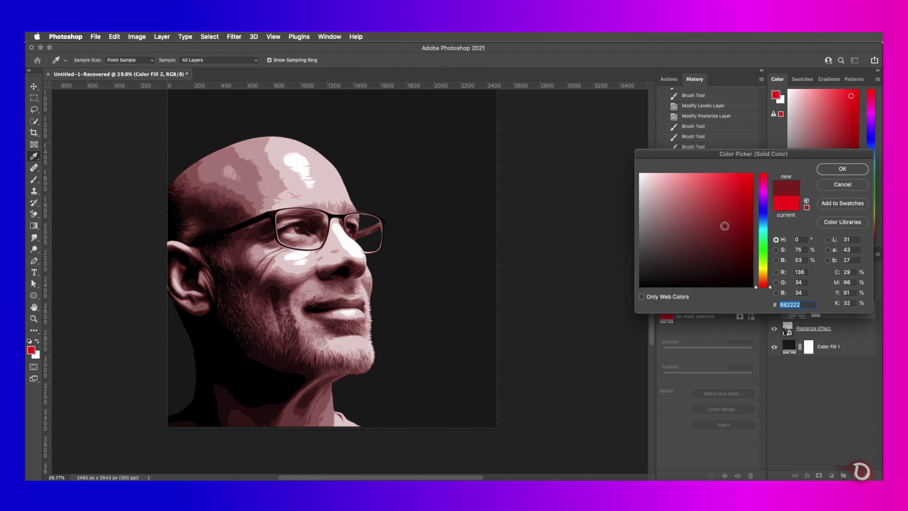
- Change the fill to copper orange #d74f13 and lower its opacity to 77%
{"action": "left_click_drag", "start_coordinate": [770, 287], "coordinate": [770, 280]}
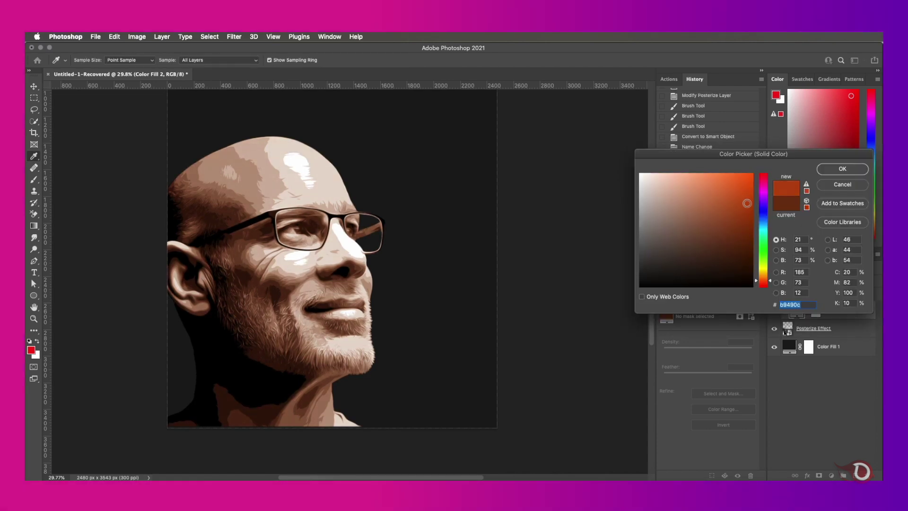
{"action": "left_click", "coordinate": [743, 191]}
{"action": "left_click", "coordinate": [771, 283]}
{"action": "left_click", "coordinate": [842, 169]}
{"action": "left_click_drag", "start_coordinate": [840, 284], "coordinate": [837, 284]}
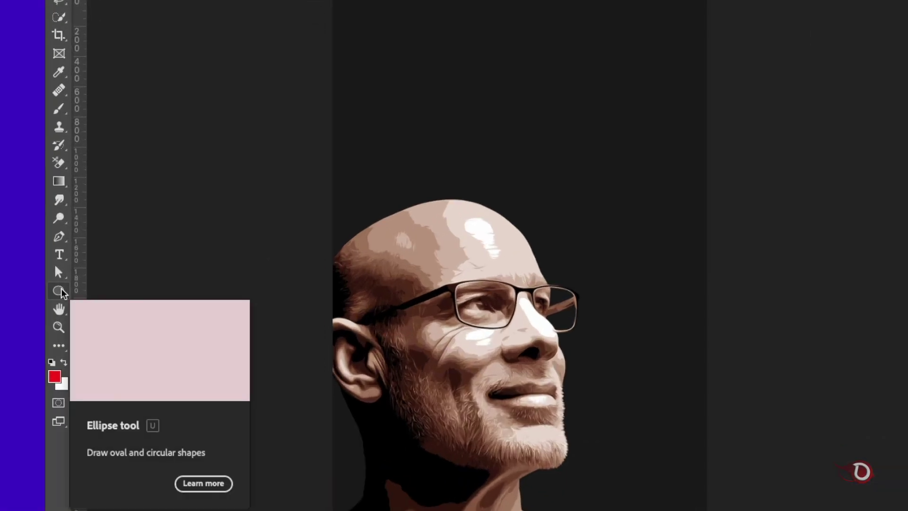
- Draw a 1779 × 1779 px circle and move it behind the man's head
{"action": "left_click", "coordinate": [34, 295]}
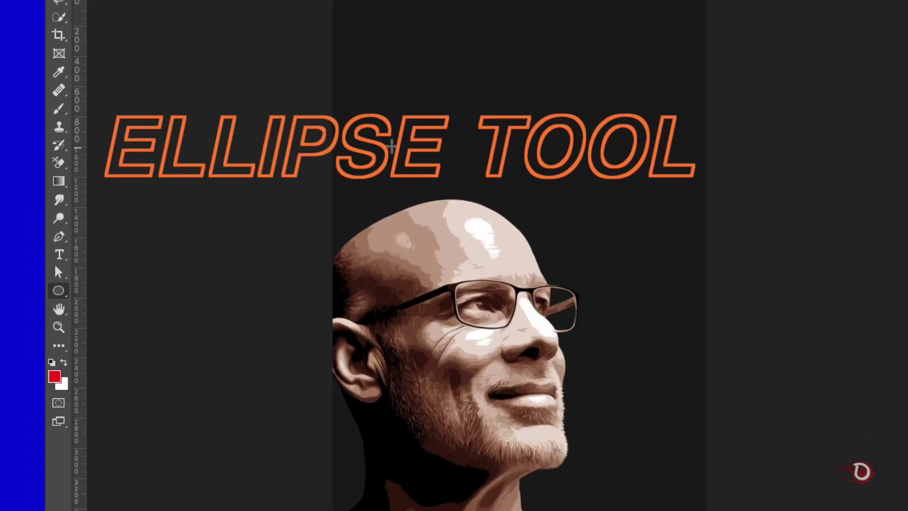
{"action": "mouse_move", "coordinate": [384, 147]}
{"action": "left_mouse_down"}
{"action": "mouse_move", "coordinate": [687, 434]}
{"action": "mouse_move", "coordinate": [649, 426]}
{"action": "left_mouse_up"}
{"action": "key", "text": "v"}
{"action": "left_click_drag", "start_coordinate": [610, 266], "coordinate": [568, 300]}
- Fill the circle with muted brown #8e6149 sampled from the face
{"action": "double_click", "coordinate": [788, 346]}
{"action": "left_click", "coordinate": [463, 374]}
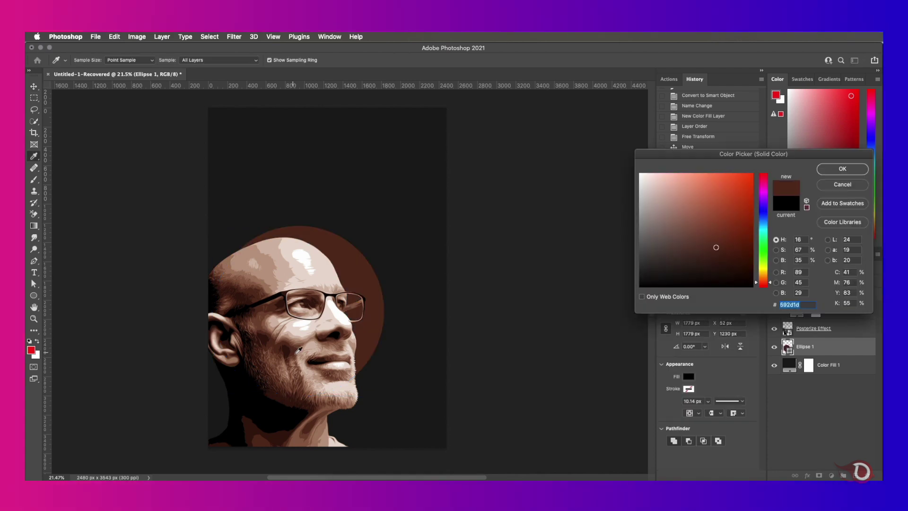
{"action": "left_click", "coordinate": [306, 350]}
{"action": "left_click", "coordinate": [267, 323]}
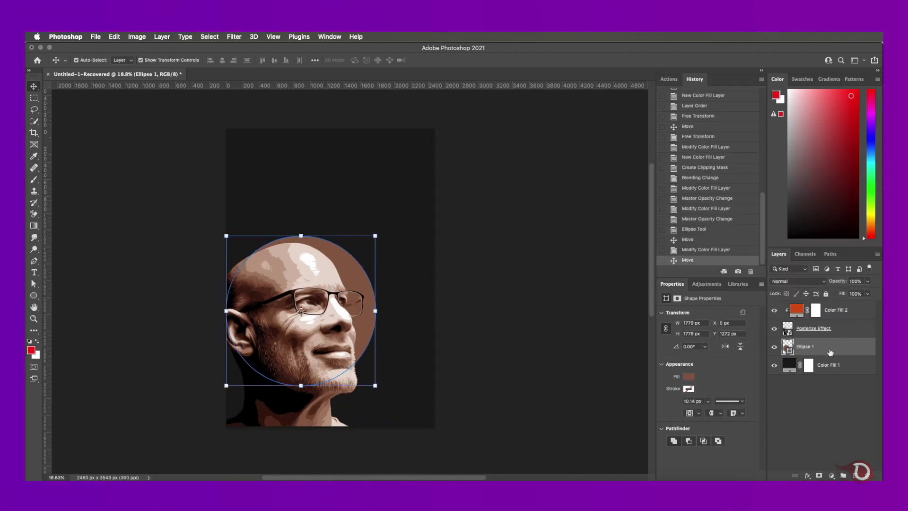
- Convert Ellipse 1 to a smart object and apply a Gaussian Blur of about 150 px radius
{"action": "right_click", "coordinate": [829, 346]}
{"action": "left_click", "coordinate": [847, 215]}
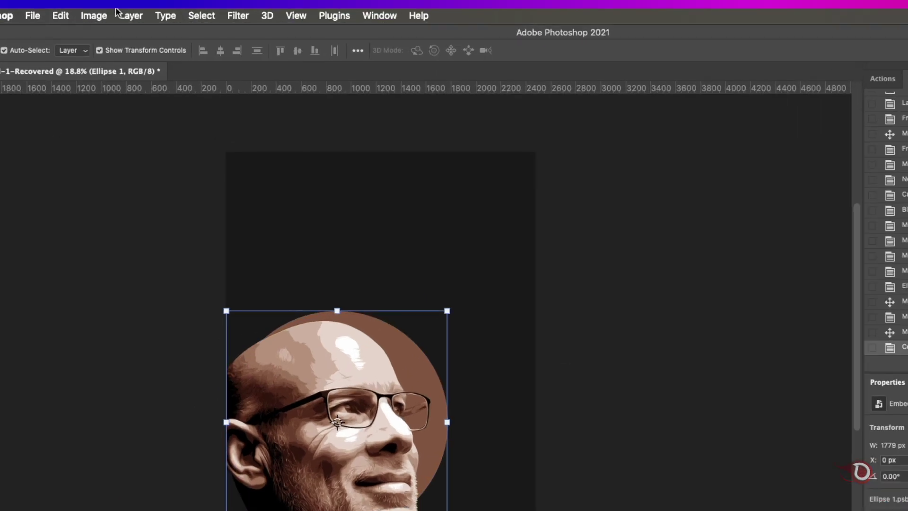
{"action": "left_click", "coordinate": [238, 15]}
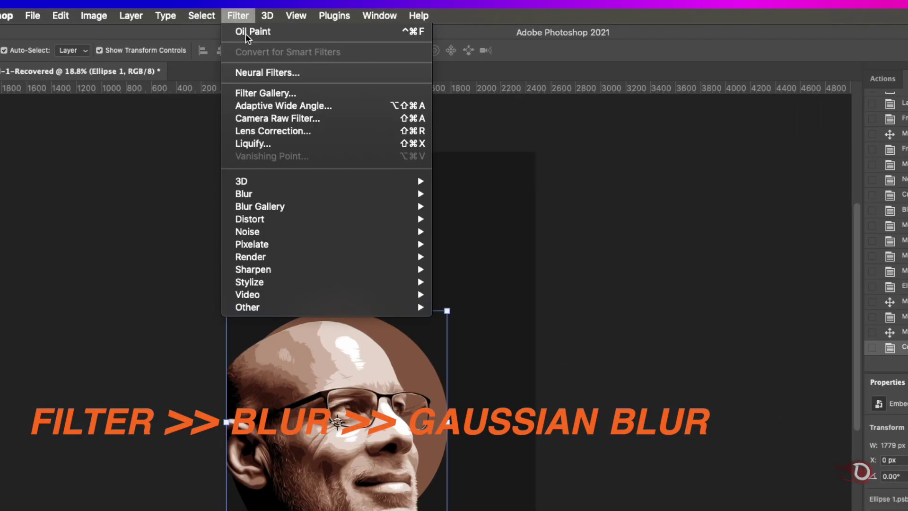
{"action": "mouse_move", "coordinate": [275, 194]}
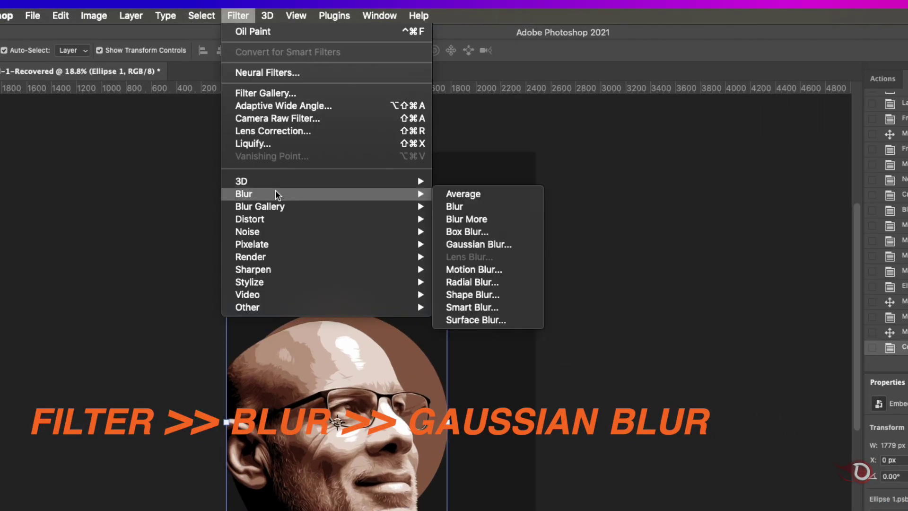
{"action": "left_click", "coordinate": [491, 244]}
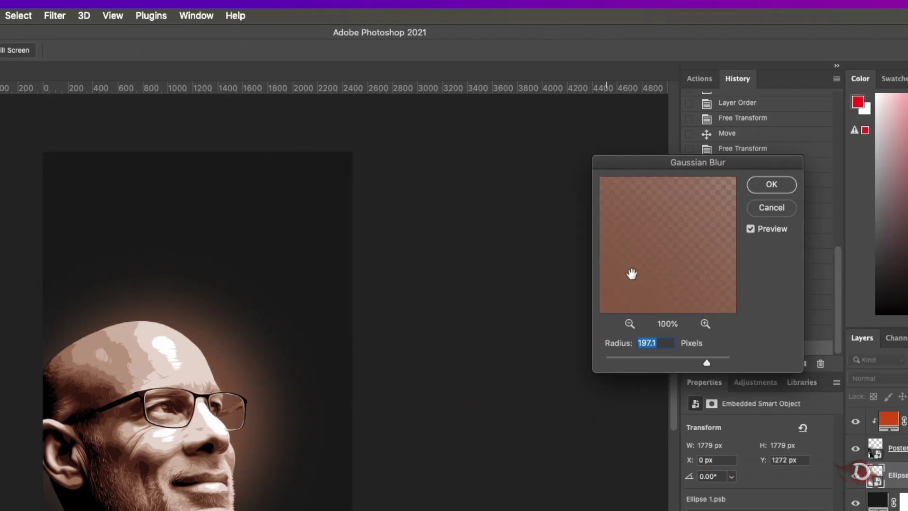
{"action": "mouse_move", "coordinate": [705, 362]}
{"action": "left_mouse_down"}
{"action": "mouse_move", "coordinate": [686, 362]}
{"action": "mouse_move", "coordinate": [698, 364]}
{"action": "left_mouse_up"}
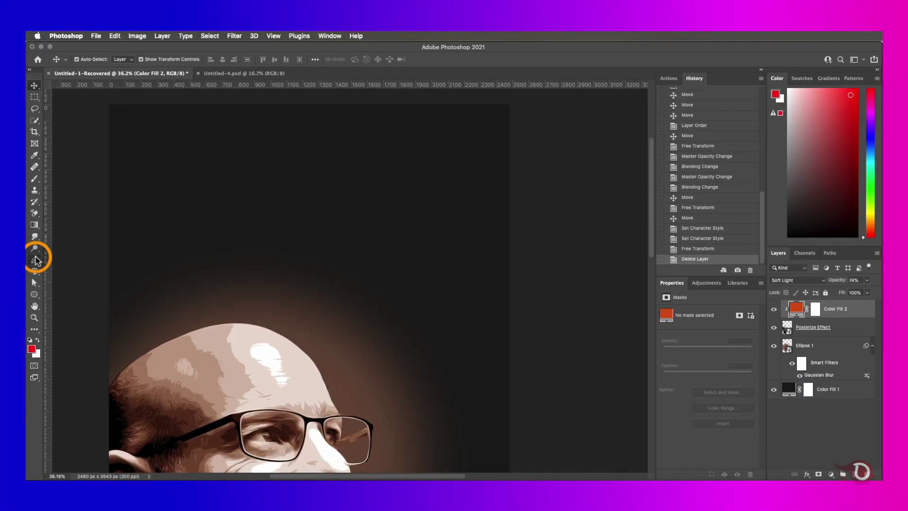
- Add a text layer reading 'see the' at 15 pt
{"action": "left_click", "coordinate": [284, 183]}
{"action": "type", "text": "see the"}
{"action": "left_click", "coordinate": [457, 59]}
{"action": "key", "text": "super+t"}
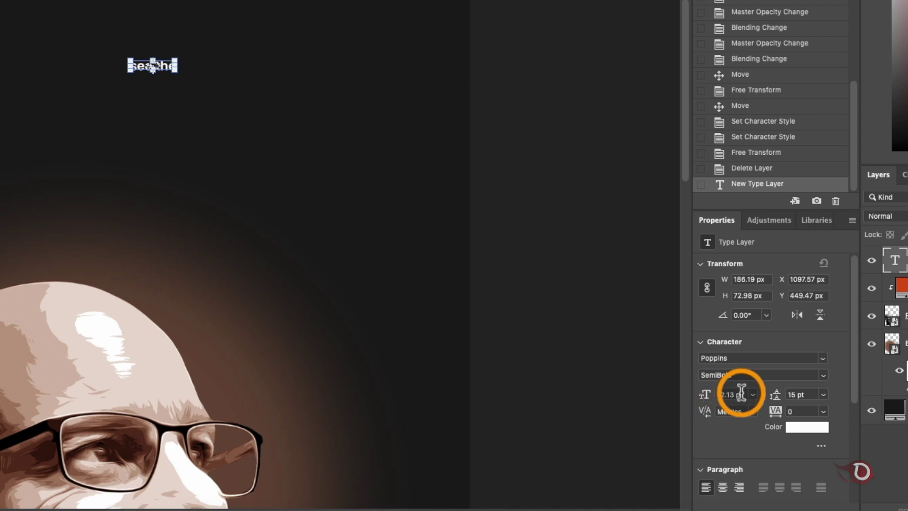
{"action": "left_click", "coordinate": [700, 391]}
{"action": "type", "text": "15"}
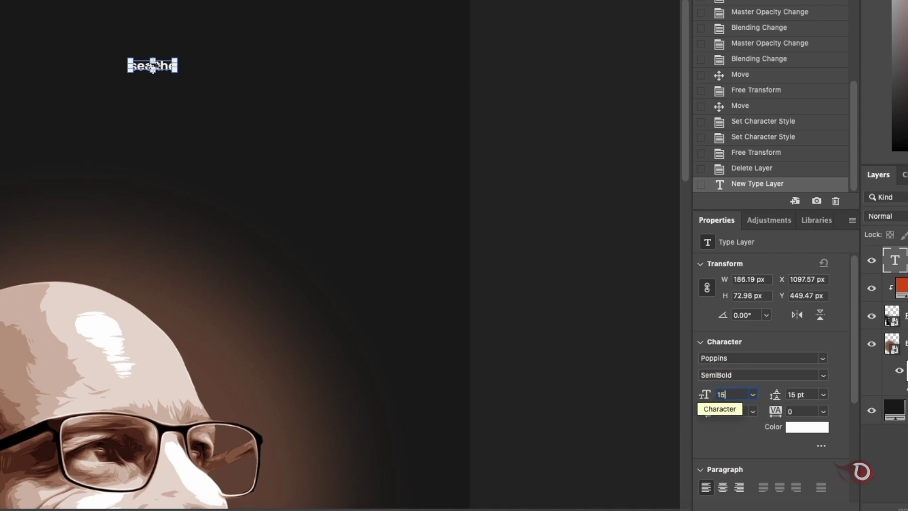
{"action": "key", "text": "Tab"}
{"action": "scroll", "coordinate": [286, 113], "scroll_direction": "up", "scroll_amount": 10}
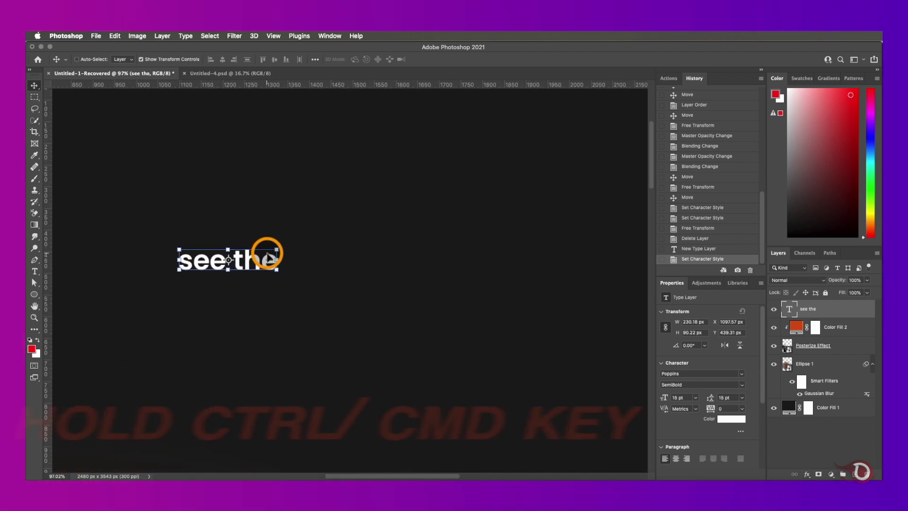
- Skew 'see the' upward on its right side and move it toward the lower right
{"action": "key", "text": "super+t"}
{"action": "left_click_drag", "start_coordinate": [280, 263], "coordinate": [281, 235]}
{"action": "scroll", "coordinate": [296, 268], "scroll_direction": "down", "scroll_amount": 5}
{"action": "scroll", "coordinate": [292, 268], "scroll_direction": "down", "scroll_amount": 3}
{"action": "left_click_drag", "start_coordinate": [293, 268], "coordinate": [343, 331]}
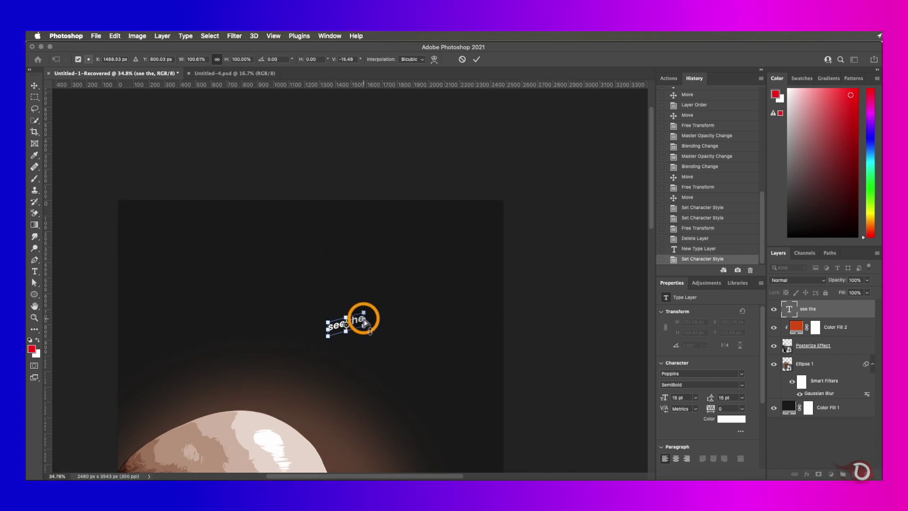
{"action": "key", "text": "Return"}
{"action": "scroll", "coordinate": [365, 348], "scroll_direction": "up", "scroll_amount": 5}
{"action": "scroll", "coordinate": [393, 304], "scroll_direction": "down", "scroll_amount": 4}
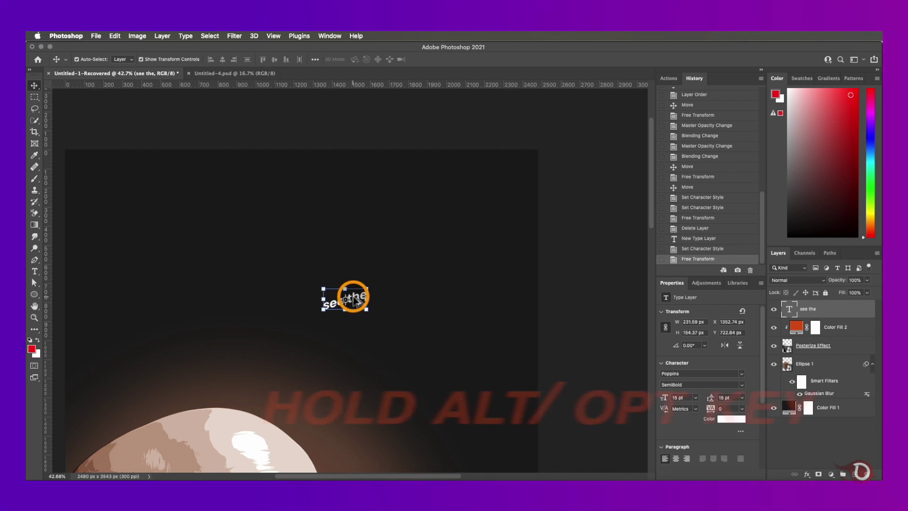
- Duplicate the text below, change it to 'Possibility' and enlarge it into place
{"action": "left_click_drag", "start_coordinate": [356, 308], "coordinate": [360, 328]}
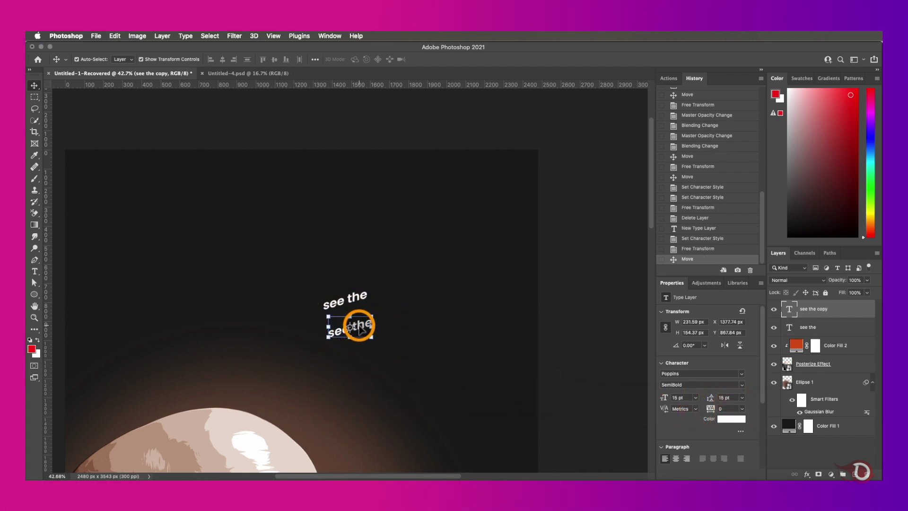
{"action": "double_click", "coordinate": [359, 327]}
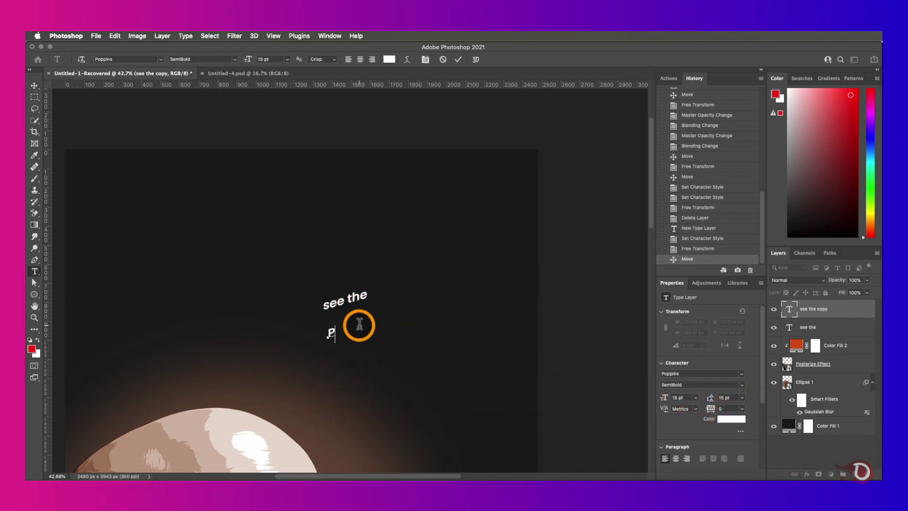
{"action": "type", "text": "Possibility"}
{"action": "left_click", "coordinate": [458, 59]}
{"action": "key", "text": "super+t"}
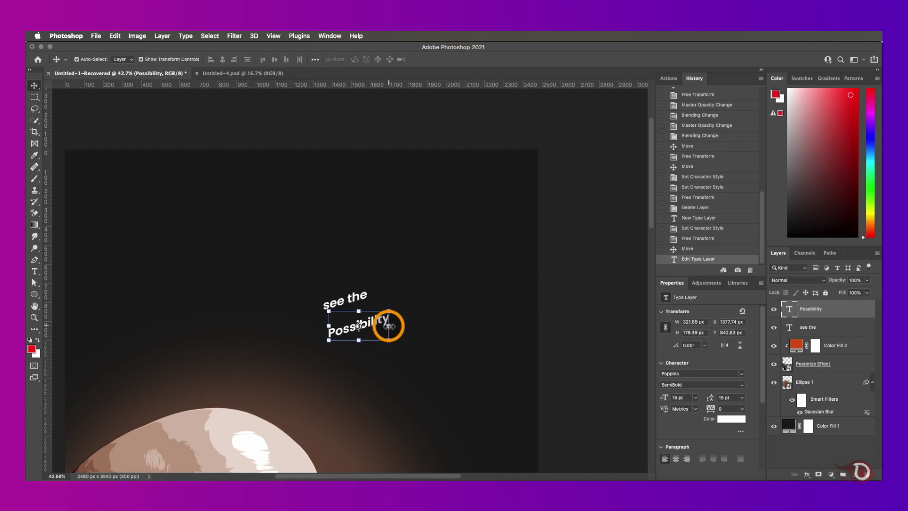
{"action": "left_click_drag", "start_coordinate": [385, 324], "coordinate": [378, 354]}
{"action": "left_click", "coordinate": [477, 60]}
- Turn a copy of 'see the' into 'not the'
{"action": "left_click", "coordinate": [813, 334]}
{"action": "double_click", "coordinate": [378, 358]}
{"action": "type", "text": "not the"}
{"action": "left_click", "coordinate": [476, 60]}
- Change a copy of 'Possibility' to 'problem', enlarge it and stack it below 'see the'
{"action": "double_click", "coordinate": [379, 355]}
{"action": "type", "text": "problem"}
{"action": "key", "text": "super+Return"}
{"action": "key", "text": "super+t"}
{"action": "left_click_drag", "start_coordinate": [488, 344], "coordinate": [510, 263]}
{"action": "key", "text": "Return"}
{"action": "key", "text": "super+bracketleft"}
{"action": "key", "text": "super+bracketleft"}
{"action": "key", "text": "super+bracketleft"}
- Set 'problem' to Overlay and move the text layers up and to the right
{"action": "left_click", "coordinate": [797, 280]}
{"action": "left_click", "coordinate": [790, 371]}
{"action": "left_click", "coordinate": [810, 308], "text": "shift"}
{"action": "left_click_drag", "start_coordinate": [385, 308], "coordinate": [507, 299]}
- Nudge 'Possibility' right, place 'not the' under its end, and zoom to view the whole poster
{"action": "left_click_drag", "start_coordinate": [367, 292], "coordinate": [376, 285]}
{"action": "left_click_drag", "start_coordinate": [513, 300], "coordinate": [468, 299]}
{"action": "left_click", "coordinate": [473, 352]}
{"action": "scroll", "coordinate": [404, 375], "scroll_direction": "down", "scroll_amount": 5}
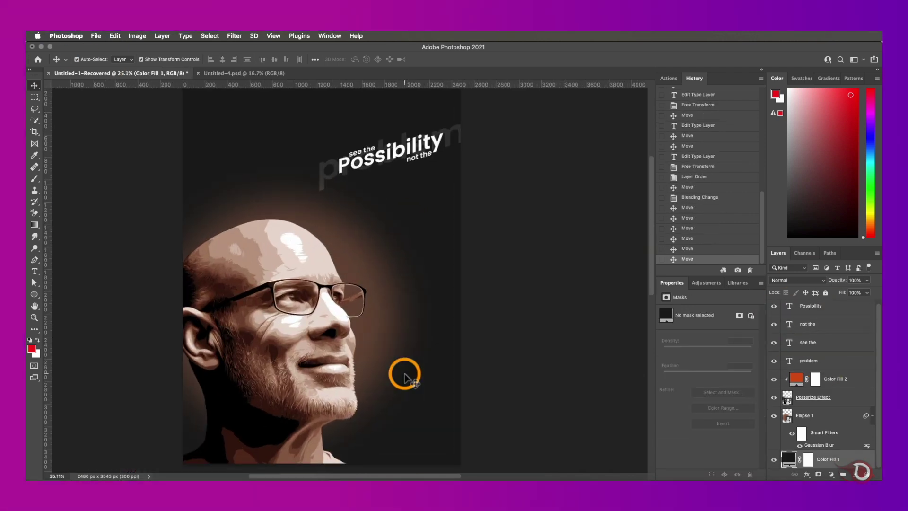
{"action": "scroll", "coordinate": [404, 376], "scroll_direction": "up", "scroll_amount": 2}
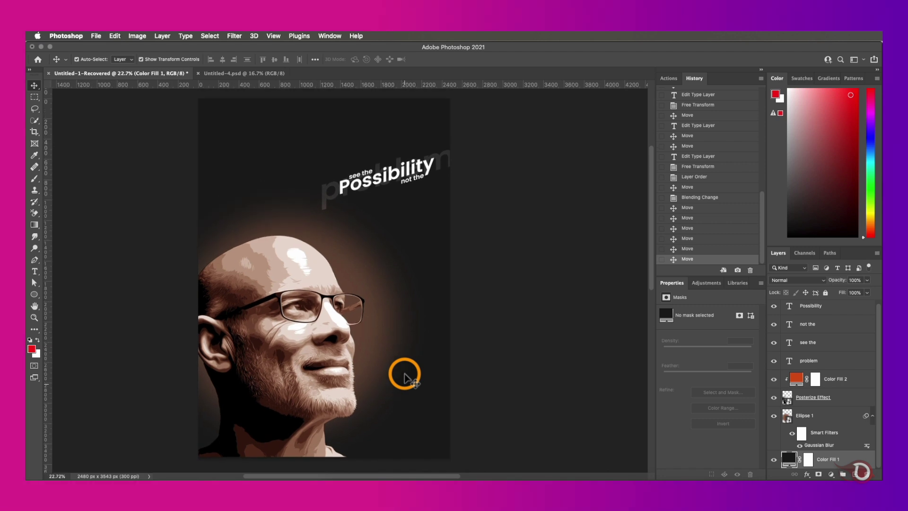
{"action": "scroll", "coordinate": [404, 375], "scroll_direction": "up", "scroll_amount": 1}
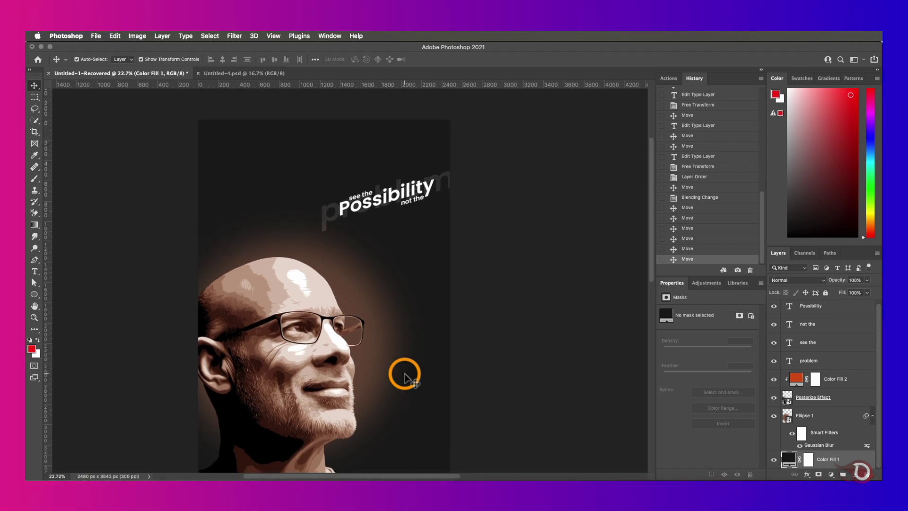
{"action": "scroll", "coordinate": [404, 376], "scroll_direction": "down", "scroll_amount": 2}
{"action": "scroll", "coordinate": [405, 376], "scroll_direction": "up", "scroll_amount": 1}
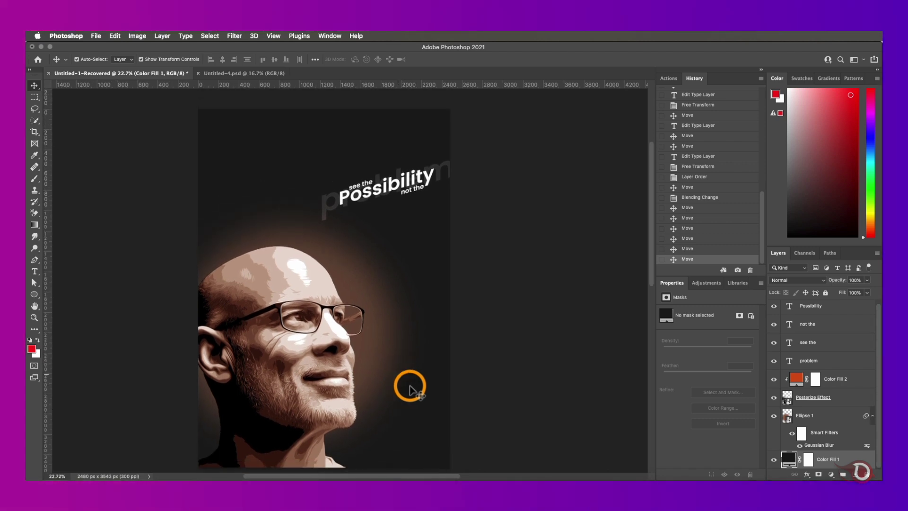